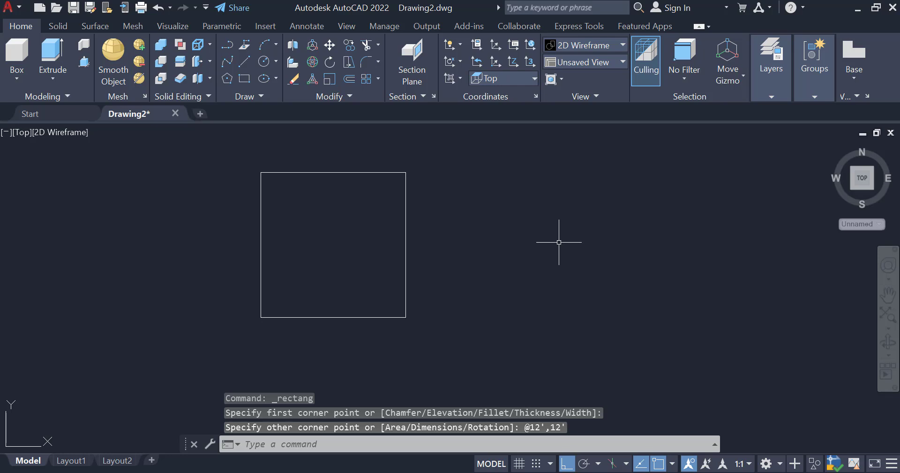
- Offset the square outline outward by 5 inches
{"action": "scroll", "coordinate": [488, 215], "scroll_direction": "up", "scroll_amount": 2}
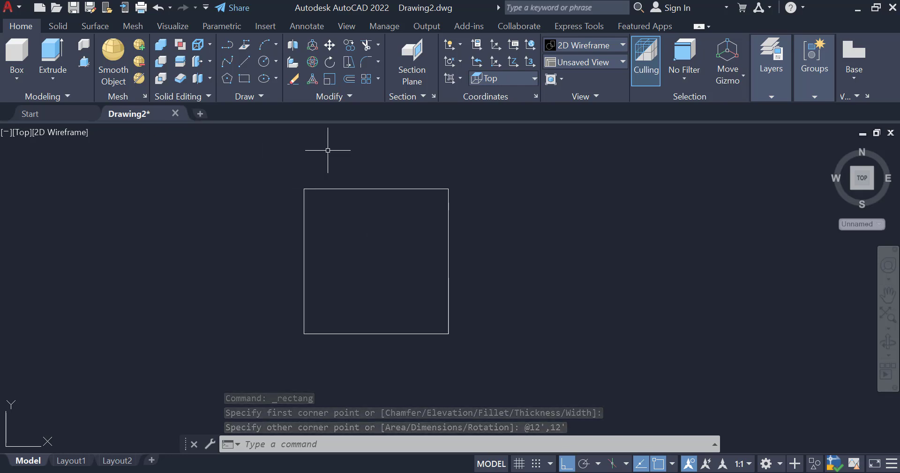
{"action": "type", "text": "o"}
{"action": "key", "text": "Return"}
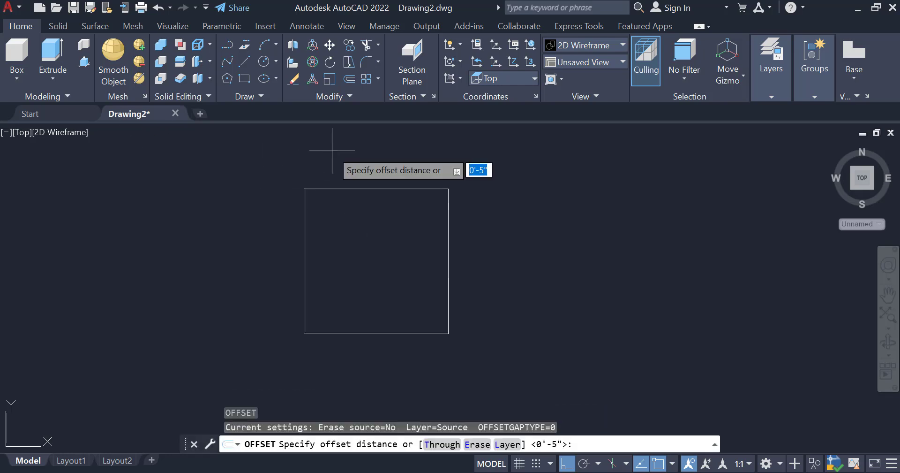
{"action": "type", "text": "5"}
{"action": "key", "text": "Return"}
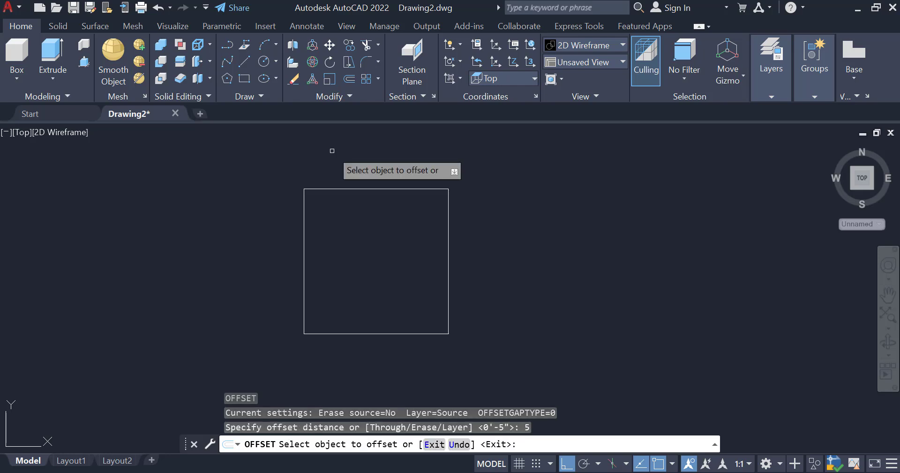
{"action": "left_click", "coordinate": [376, 189]}
{"action": "left_click", "coordinate": [496, 193]}
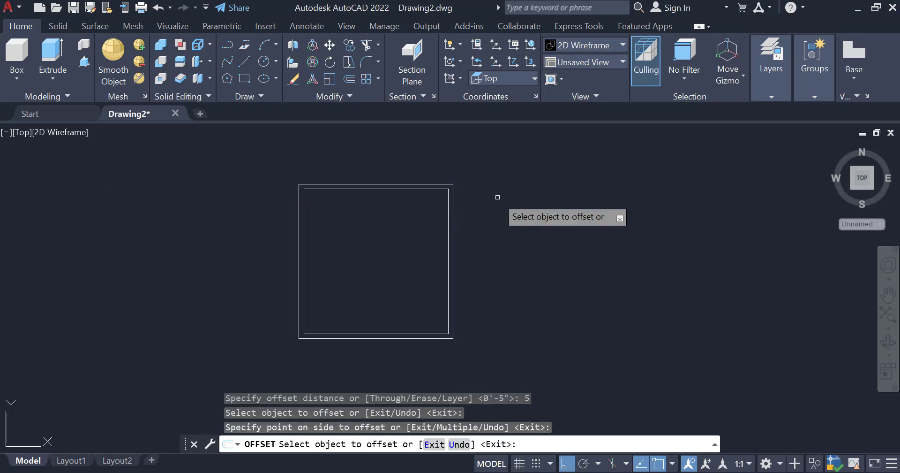
{"action": "key", "text": "Escape"}
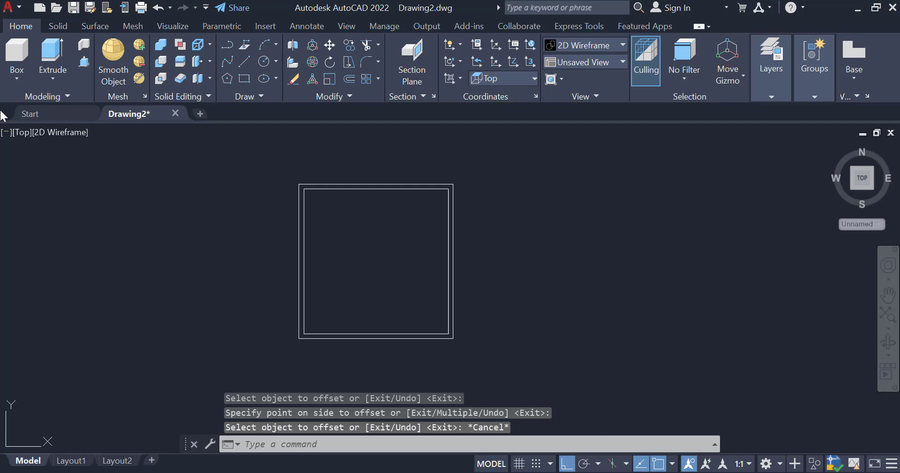
- Switch to the SW Isometric view and extrude the area between the two squares 10' high with Presspull
{"action": "left_click", "coordinate": [23, 132]}
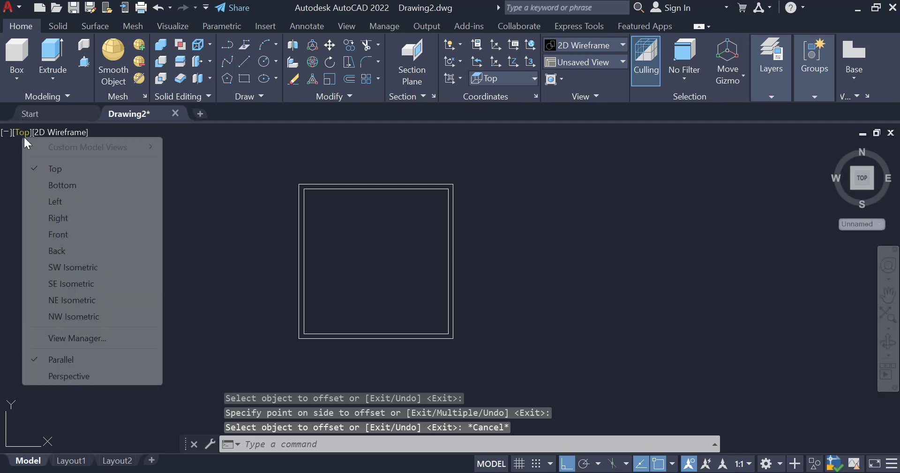
{"action": "left_click", "coordinate": [77, 267]}
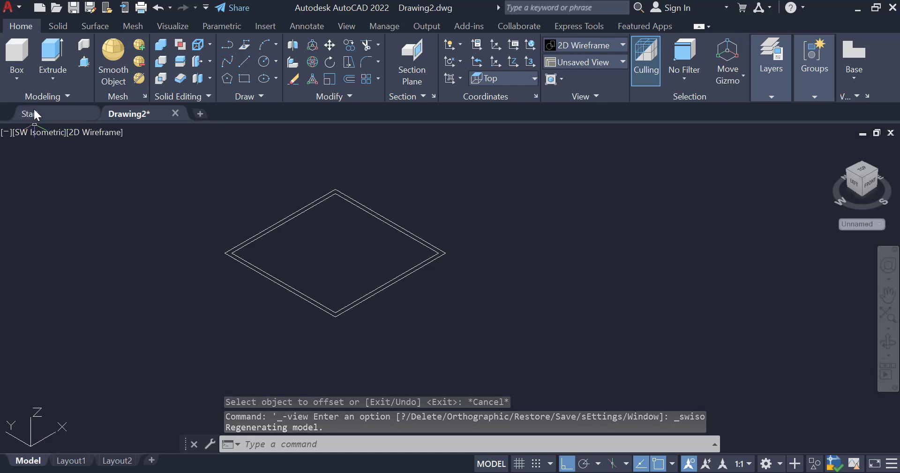
{"action": "left_click", "coordinate": [86, 62]}
{"action": "scroll", "coordinate": [330, 311], "scroll_direction": "up", "scroll_amount": 5}
{"action": "left_click", "coordinate": [329, 304]}
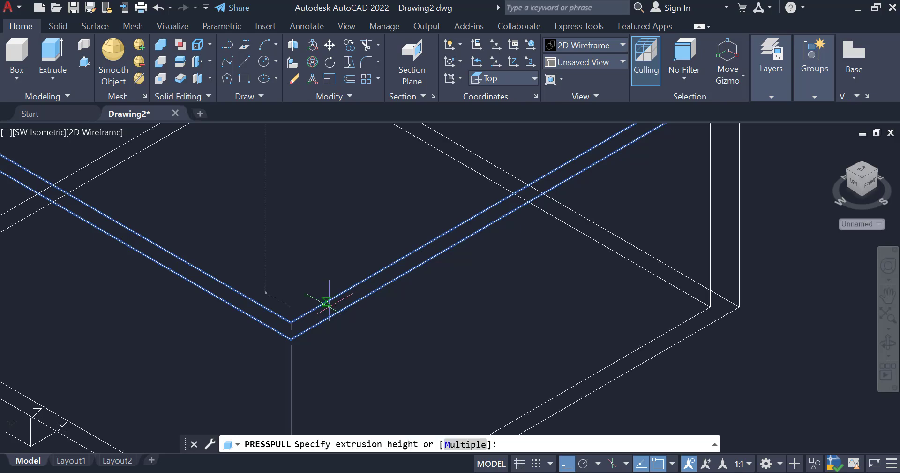
{"action": "scroll", "coordinate": [329, 303], "scroll_direction": "down", "scroll_amount": 5}
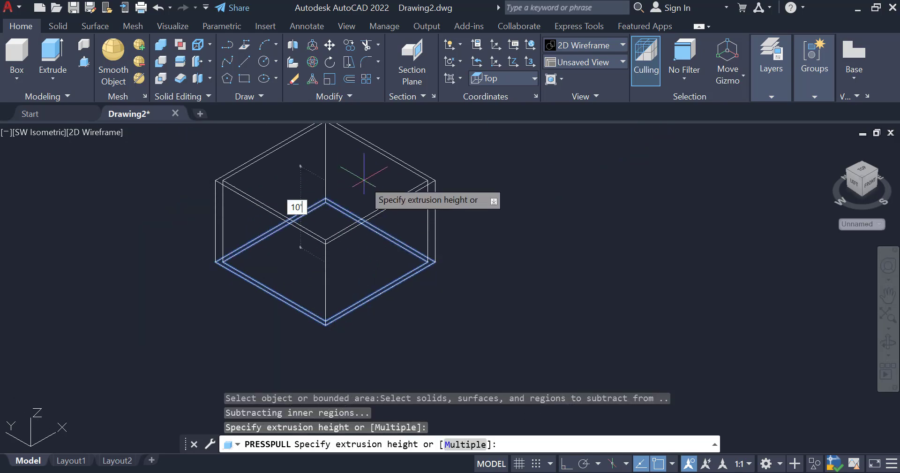
{"action": "key", "text": "Return"}
{"action": "scroll", "coordinate": [438, 311], "scroll_direction": "down", "scroll_amount": 3}
{"action": "key", "text": "Return"}
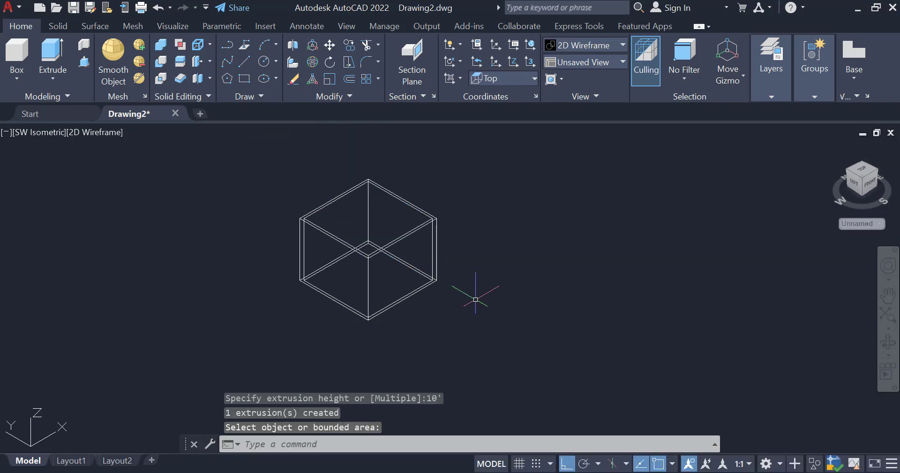
- Set the visual style to Shades of Gray
{"action": "left_click", "coordinate": [86, 133]}
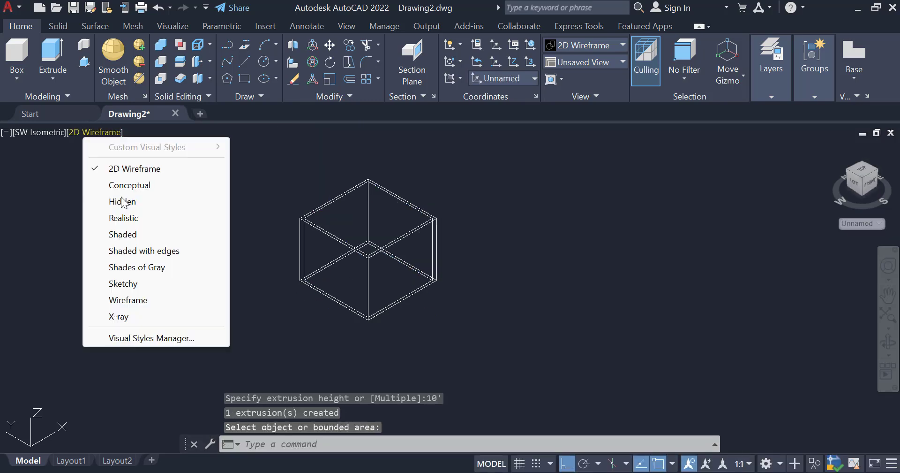
{"action": "left_click", "coordinate": [161, 261]}
{"action": "scroll", "coordinate": [385, 256], "scroll_direction": "up", "scroll_amount": 2}
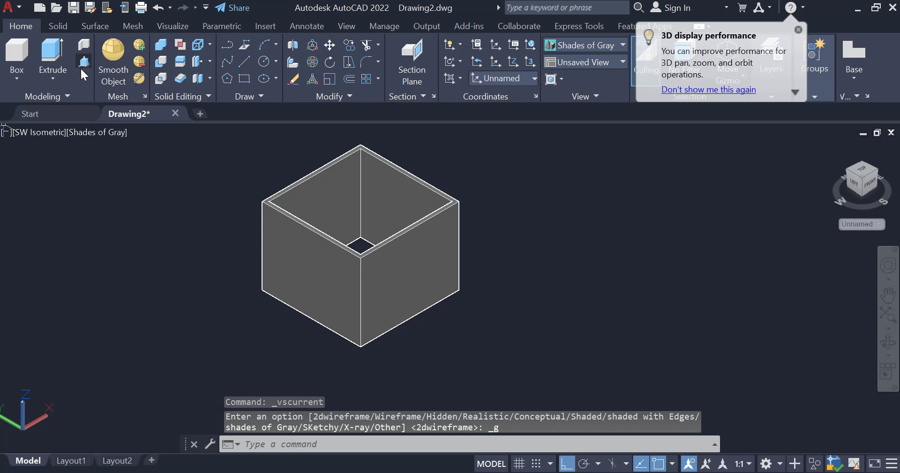
- Create a 12-inch-thick box under the walls, spanning opposite outer bottom corners and extending downward
{"action": "left_click", "coordinate": [18, 53]}
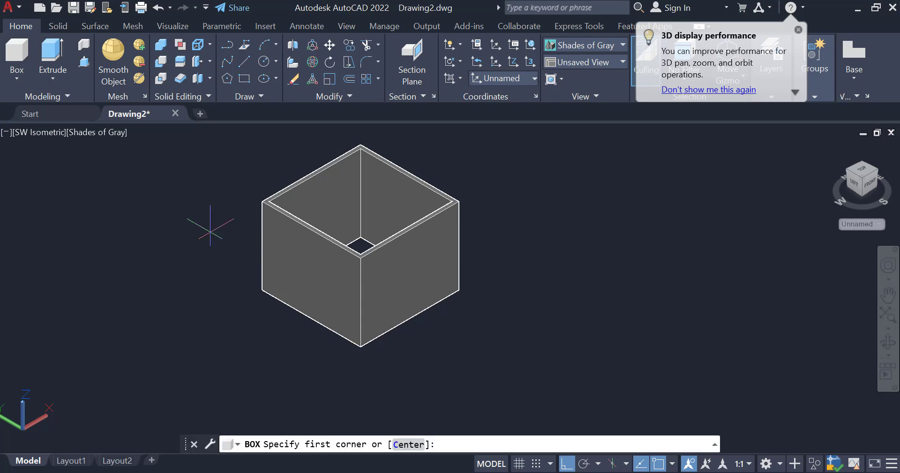
{"action": "left_click", "coordinate": [262, 290]}
{"action": "scroll", "coordinate": [530, 302], "scroll_direction": "up", "scroll_amount": 5}
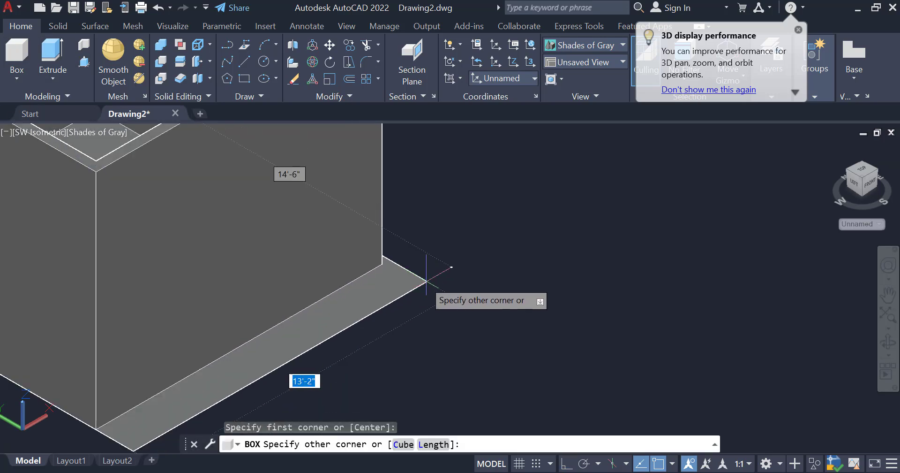
{"action": "left_click", "coordinate": [384, 262]}
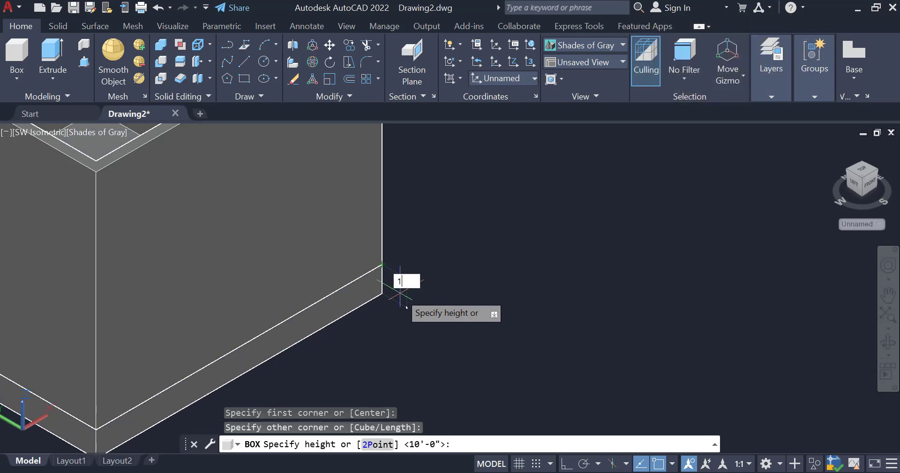
{"action": "key", "text": "Return"}
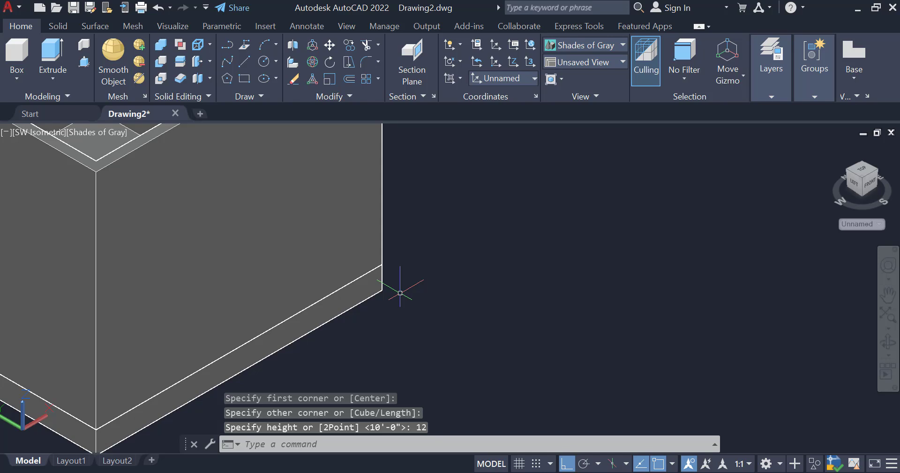
- Extrude the front side face of the base slab outward 36 inches with Presspull
{"action": "scroll", "coordinate": [508, 235], "scroll_direction": "down", "scroll_amount": 6}
{"action": "scroll", "coordinate": [433, 286], "scroll_direction": "up", "scroll_amount": 4}
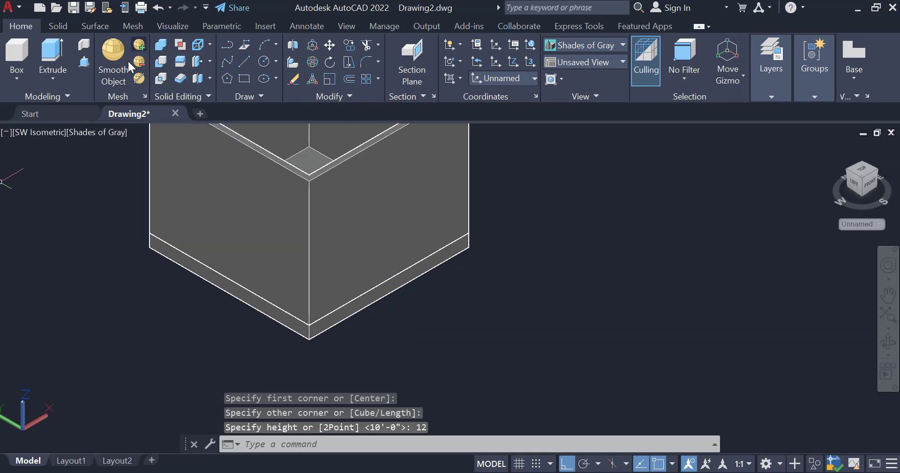
{"action": "left_click", "coordinate": [84, 65]}
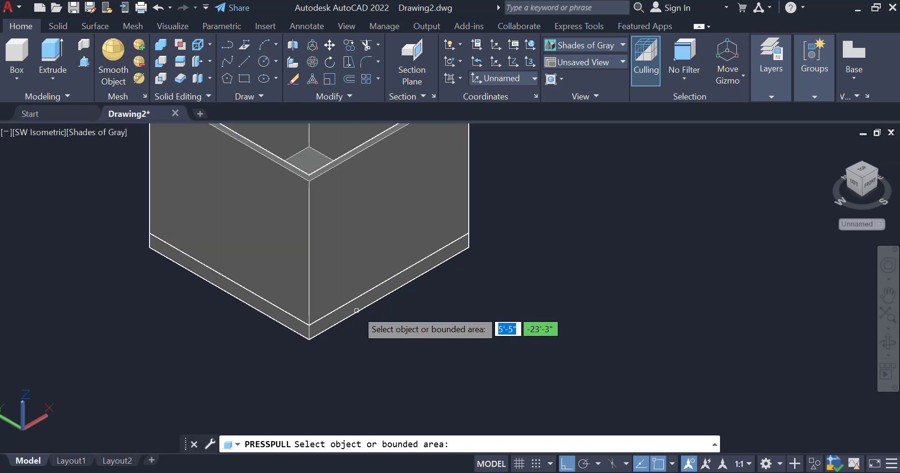
{"action": "scroll", "coordinate": [349, 307], "scroll_direction": "up", "scroll_amount": 2}
{"action": "left_click", "coordinate": [346, 302]}
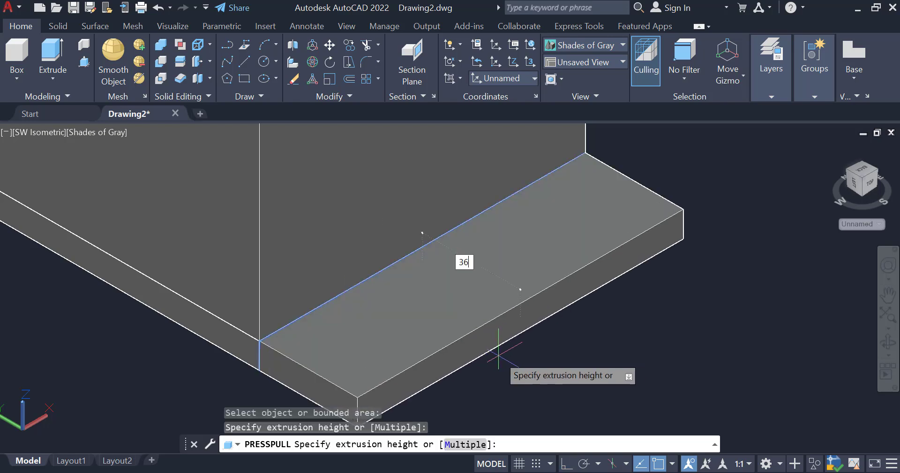
{"action": "type", "text": "36"}
{"action": "key", "text": "Return"}
{"action": "scroll", "coordinate": [410, 361], "scroll_direction": "down", "scroll_amount": 5}
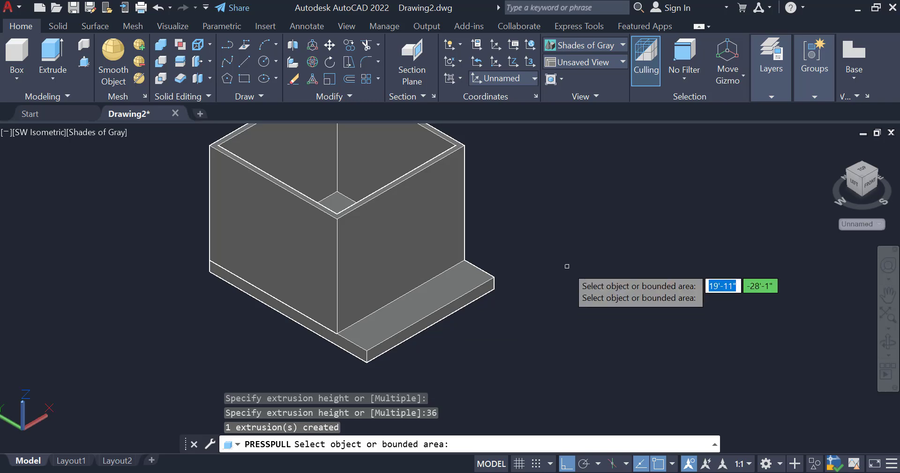
- Try extruding the slab's left side face outward 3 inches, and undo the Presspull extrusions
{"action": "scroll", "coordinate": [302, 318], "scroll_direction": "up", "scroll_amount": 2}
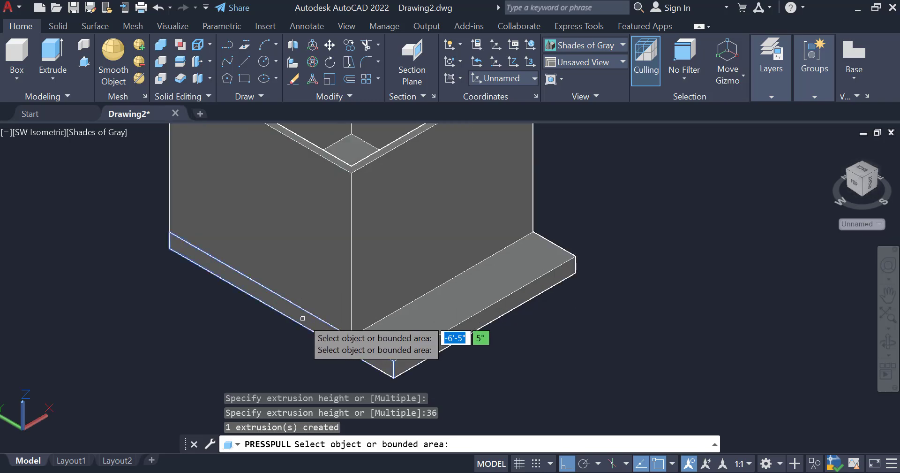
{"action": "left_click", "coordinate": [302, 318]}
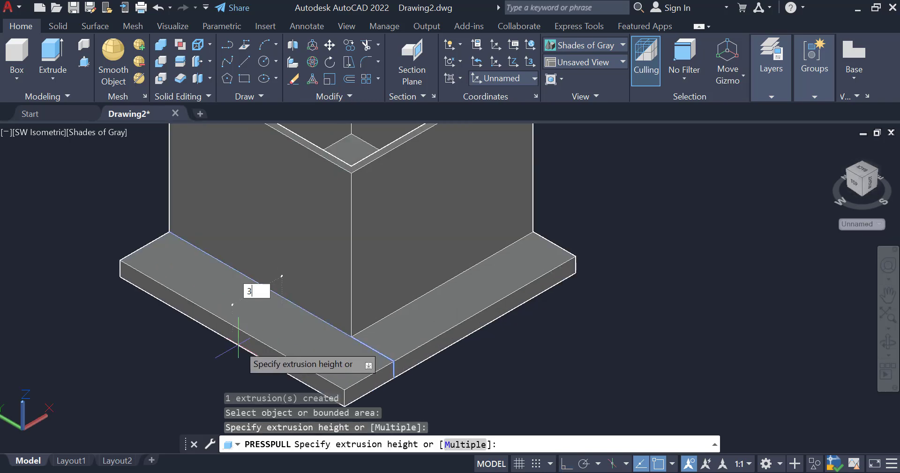
{"action": "type", "text": "3"}
{"action": "key", "text": "Return"}
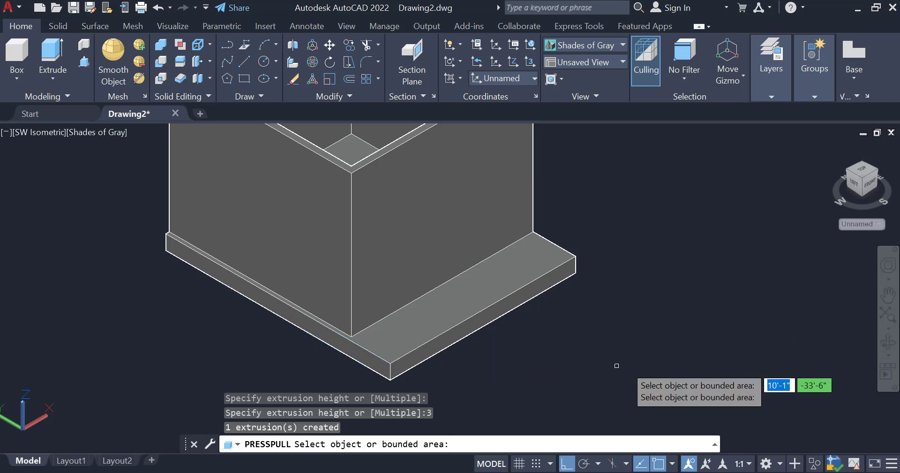
{"action": "key", "text": "Return"}
{"action": "key", "text": "ctrl+z"}
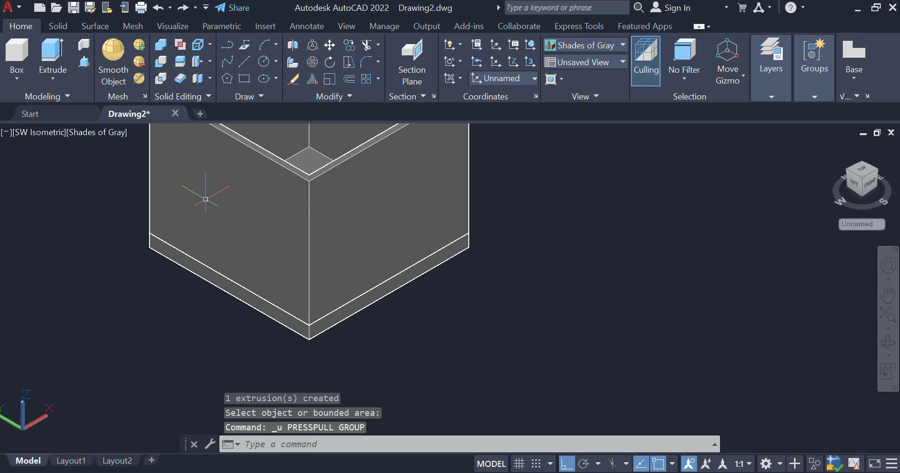
- Presspull the base slab's front face outward by 36 inches
{"action": "left_click", "coordinate": [84, 62]}
{"action": "scroll", "coordinate": [336, 332], "scroll_direction": "up", "scroll_amount": 4}
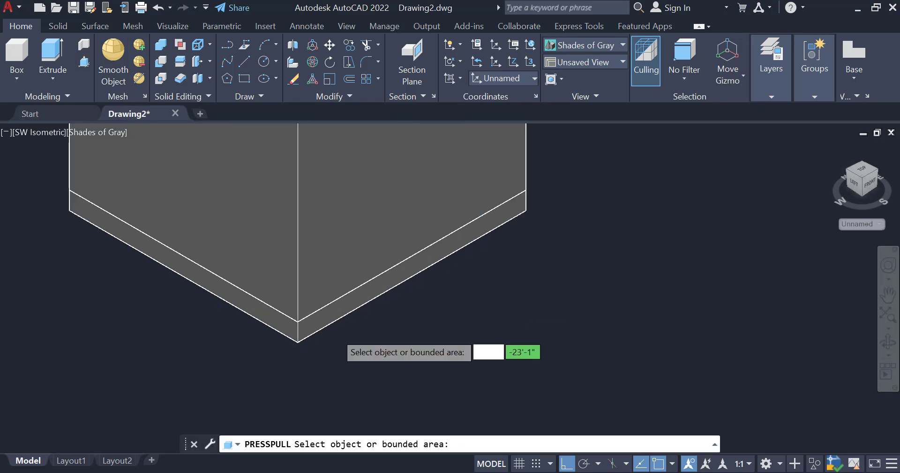
{"action": "left_click", "coordinate": [341, 302]}
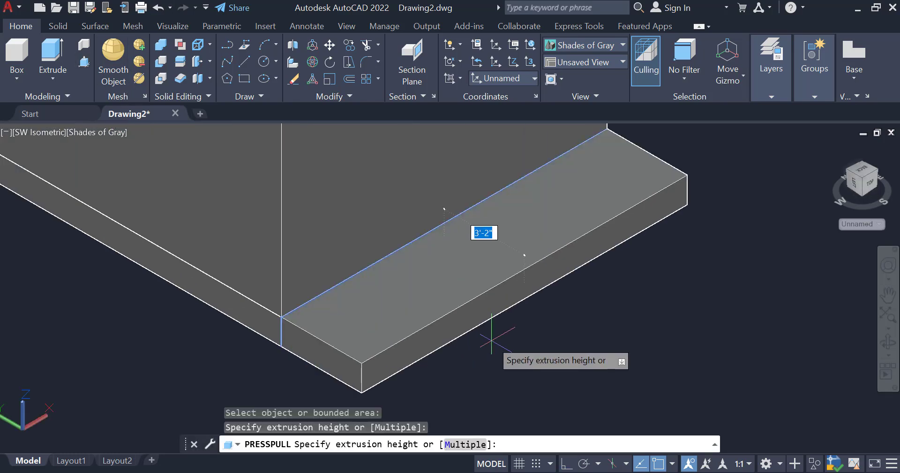
{"action": "type", "text": "36"}
{"action": "key", "text": "Return"}
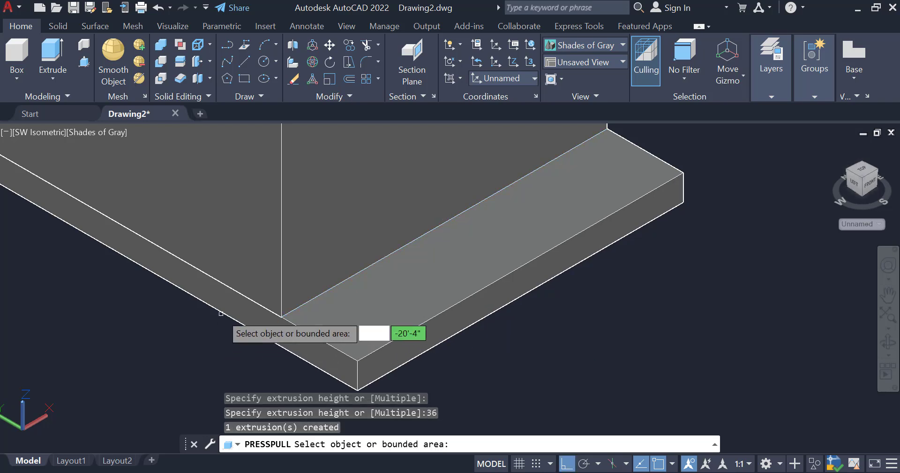
- Presspull the base slab's left side face outward by 6 inches
{"action": "left_click", "coordinate": [221, 300]}
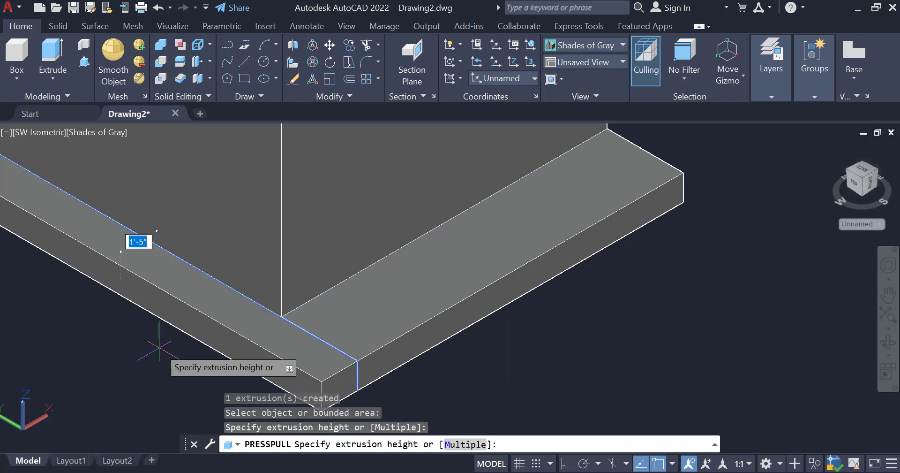
{"action": "type", "text": "6"}
{"action": "key", "text": "Return"}
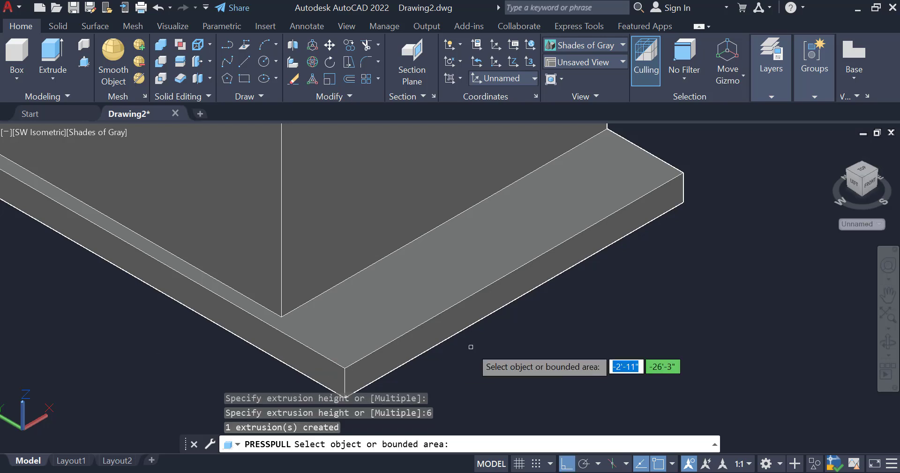
- Presspull the base slab's right side face, opposite the extended left side, outward by 6 inches
{"action": "scroll", "coordinate": [468, 347], "scroll_direction": "down", "scroll_amount": 5}
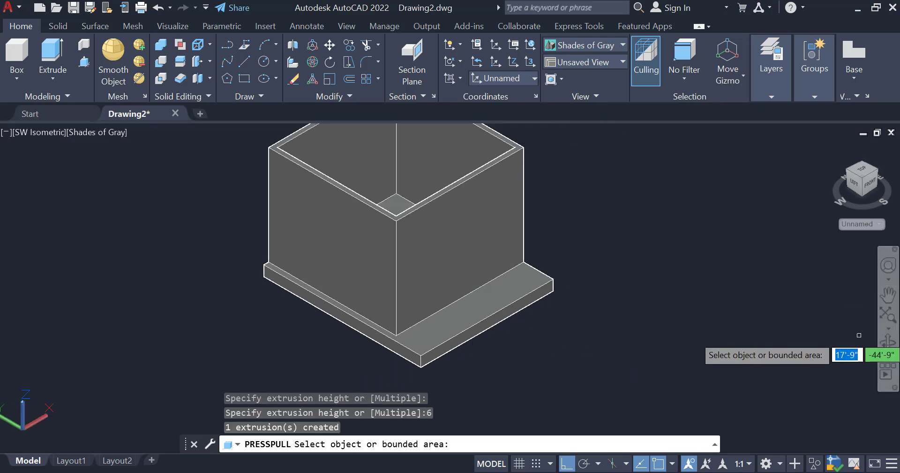
{"action": "left_click", "coordinate": [888, 342]}
{"action": "left_click_drag", "start_coordinate": [708, 343], "coordinate": [585, 342]}
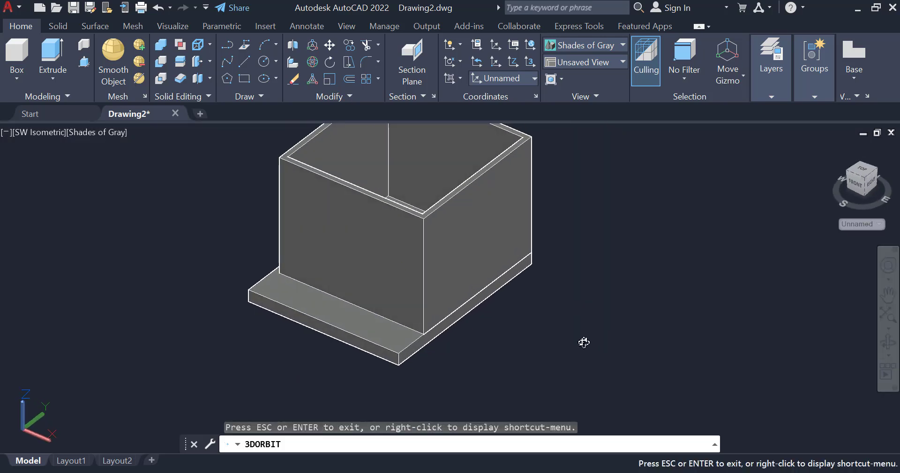
{"action": "key", "text": "Escape"}
{"action": "scroll", "coordinate": [473, 336], "scroll_direction": "up", "scroll_amount": 3}
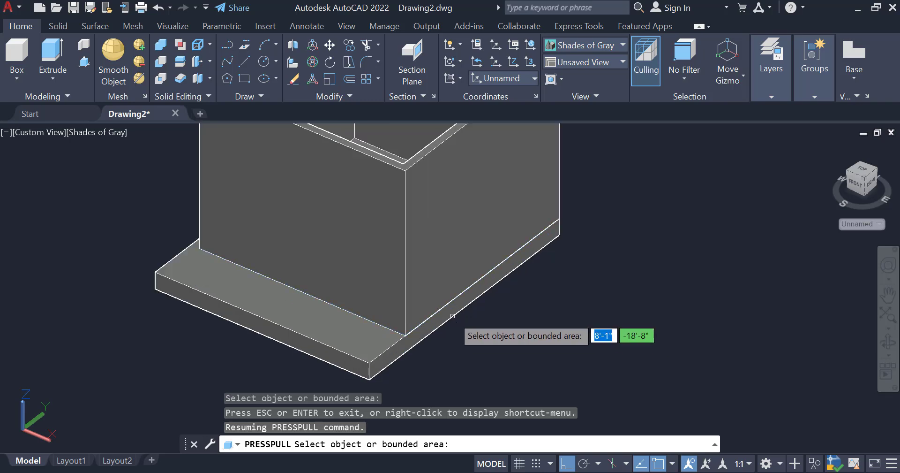
{"action": "left_click", "coordinate": [468, 321]}
{"action": "scroll", "coordinate": [453, 310], "scroll_direction": "up", "scroll_amount": 5}
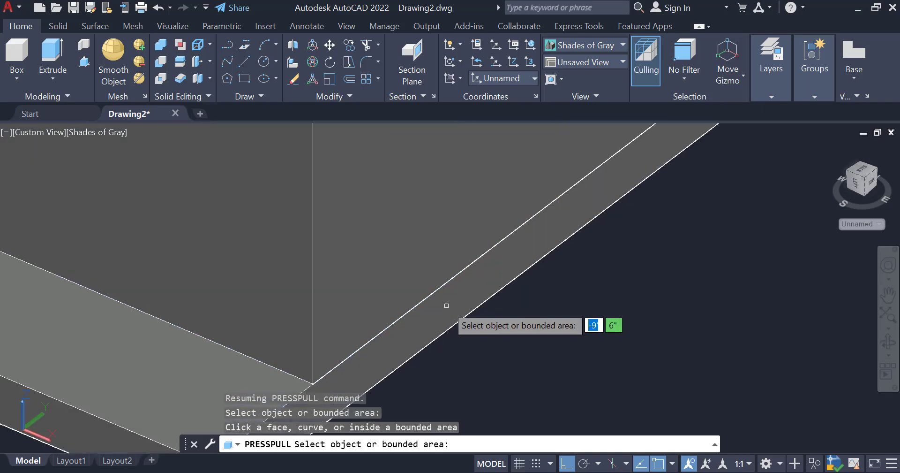
{"action": "left_click", "coordinate": [446, 304]}
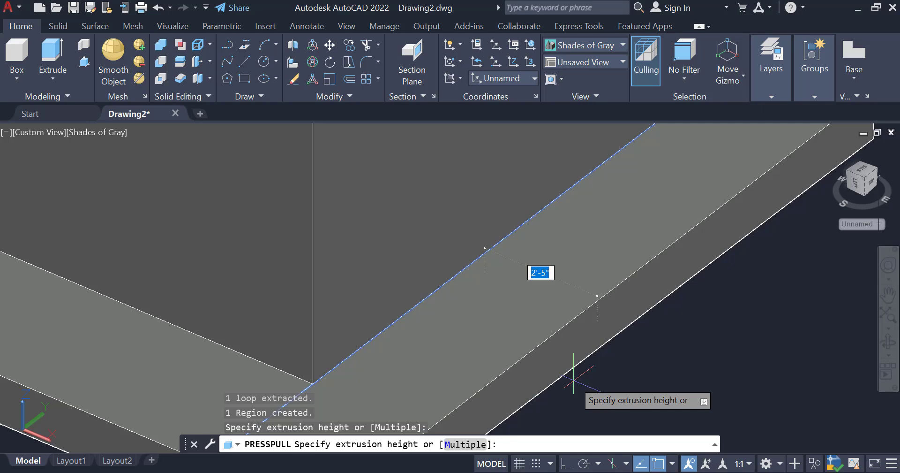
{"action": "type", "text": "6"}
{"action": "key", "text": "Return"}
{"action": "scroll", "coordinate": [547, 326], "scroll_direction": "down", "scroll_amount": 5}
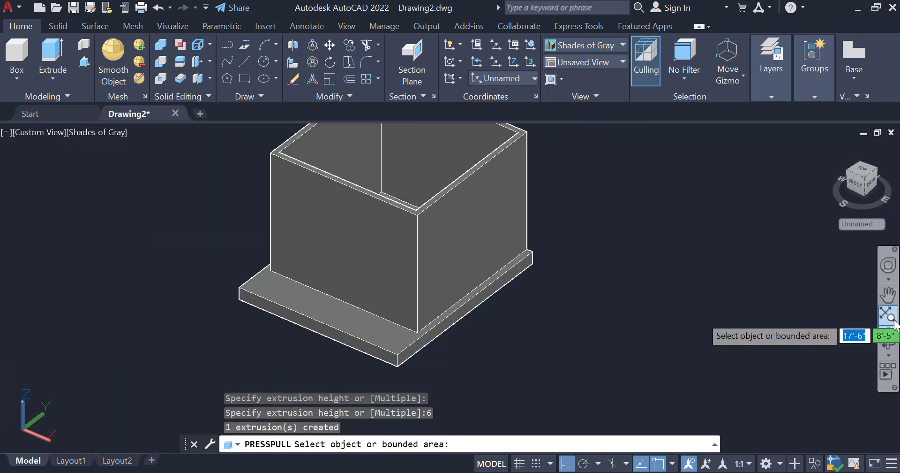
- Draw a 20-inch vertical line up from the midpoint of the front wall's top edge
{"action": "left_click", "coordinate": [888, 360]}
{"action": "left_click_drag", "start_coordinate": [569, 302], "coordinate": [589, 171]}
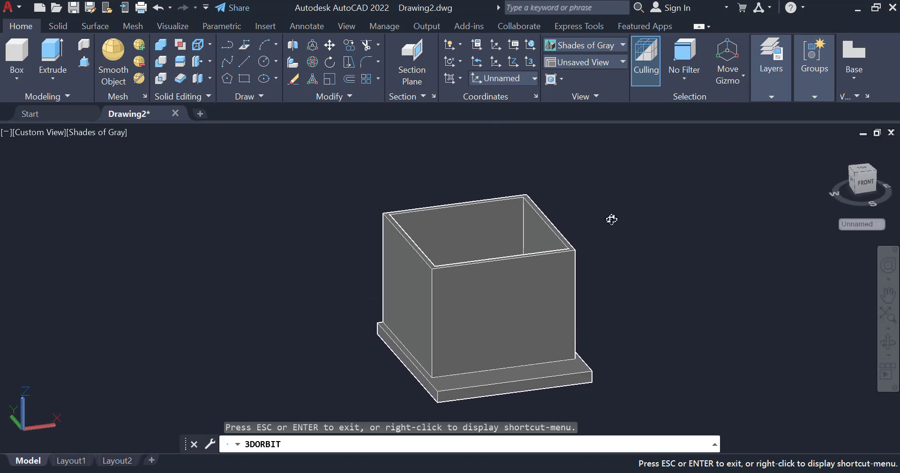
{"action": "key", "text": "Escape"}
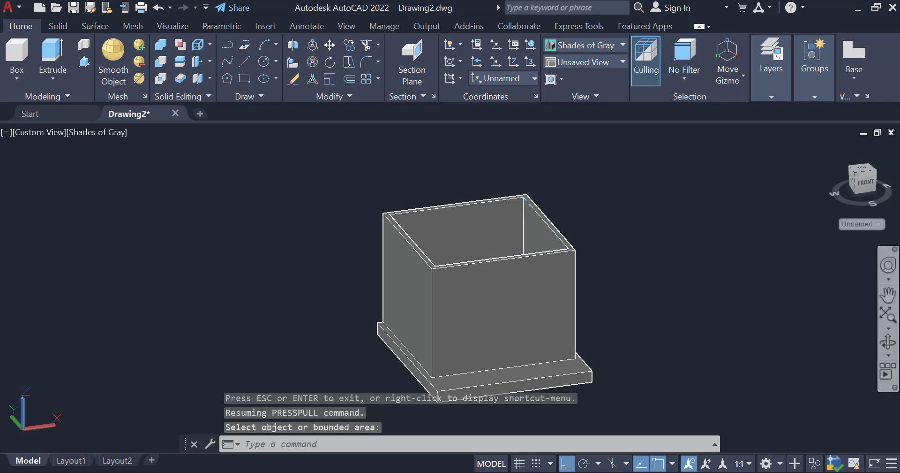
{"action": "left_click", "coordinate": [887, 342]}
{"action": "left_click_drag", "start_coordinate": [728, 338], "coordinate": [648, 227]}
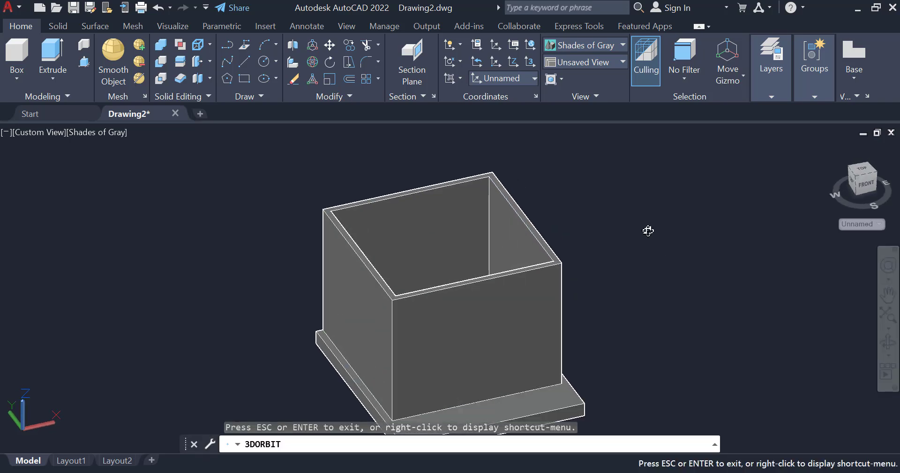
{"action": "key", "text": "Escape"}
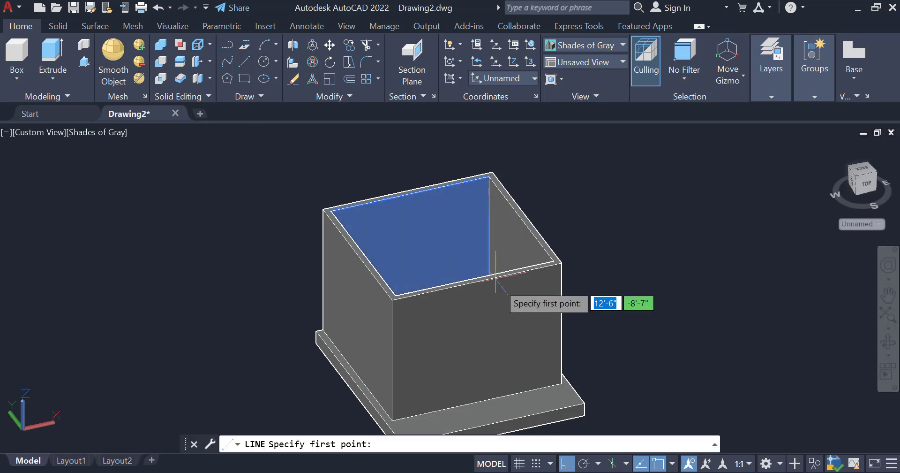
{"action": "left_click", "coordinate": [476, 282]}
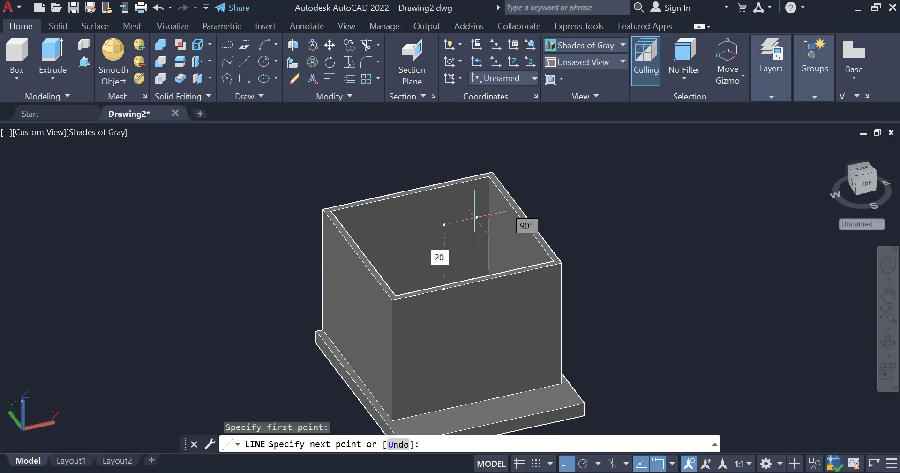
{"action": "key", "text": "Return"}
{"action": "key", "text": "Return"}
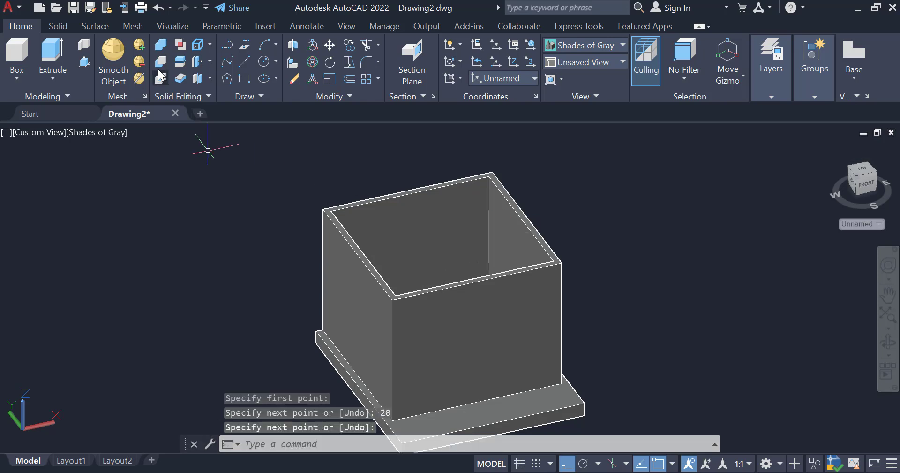
- Draw a triangular gable outline through the front wall's two top outer corners and the upper end of the vertical line
{"action": "left_click", "coordinate": [244, 61]}
{"action": "scroll", "coordinate": [381, 286], "scroll_direction": "up", "scroll_amount": 3}
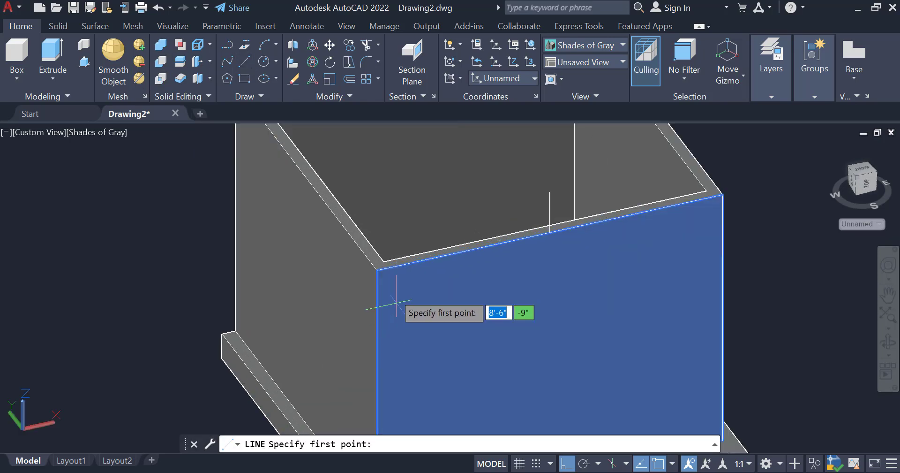
{"action": "left_click", "coordinate": [377, 270]}
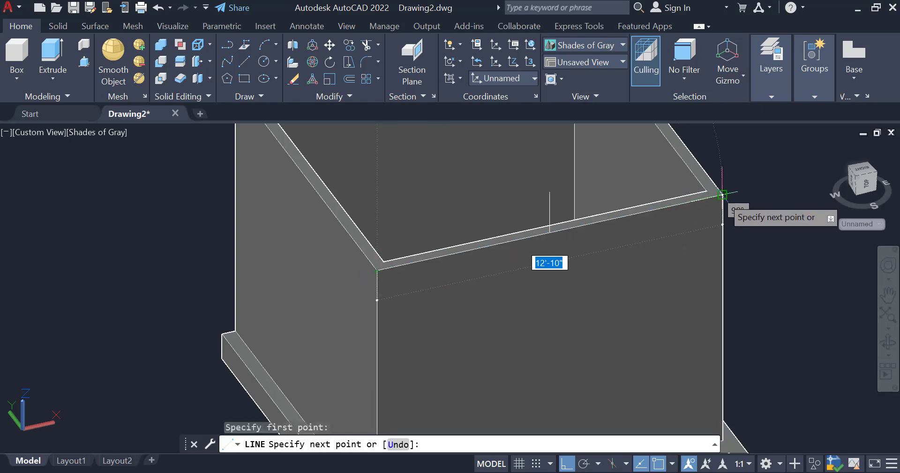
{"action": "left_click", "coordinate": [549, 191]}
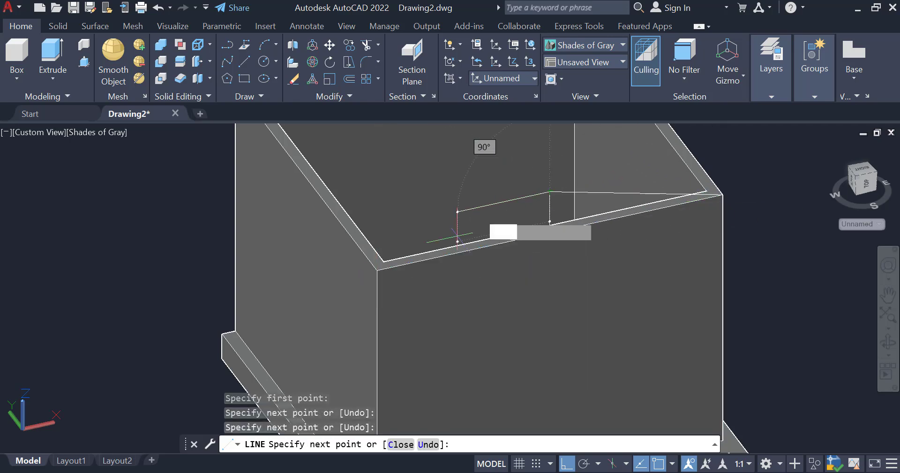
{"action": "left_click", "coordinate": [377, 271]}
{"action": "key", "text": "Return"}
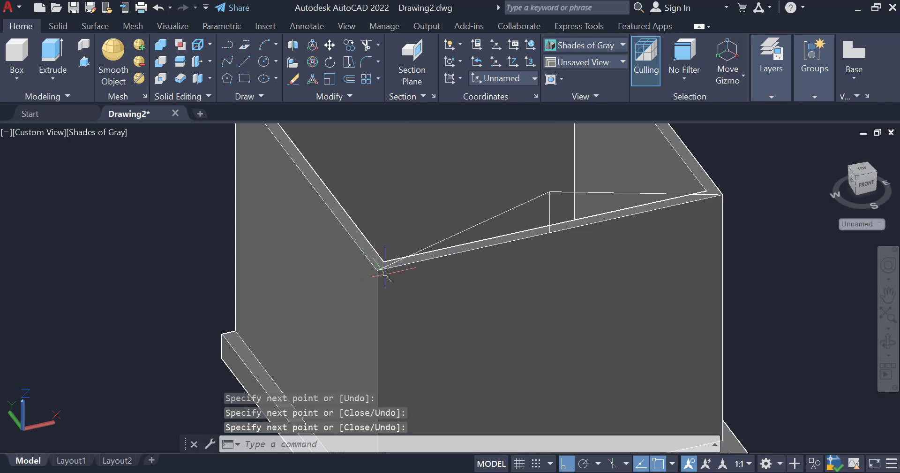
- Join the three gable triangle lines into one polyline in the 2D Wireframe style, and restore the Shades of Gray style
{"action": "left_click", "coordinate": [76, 132]}
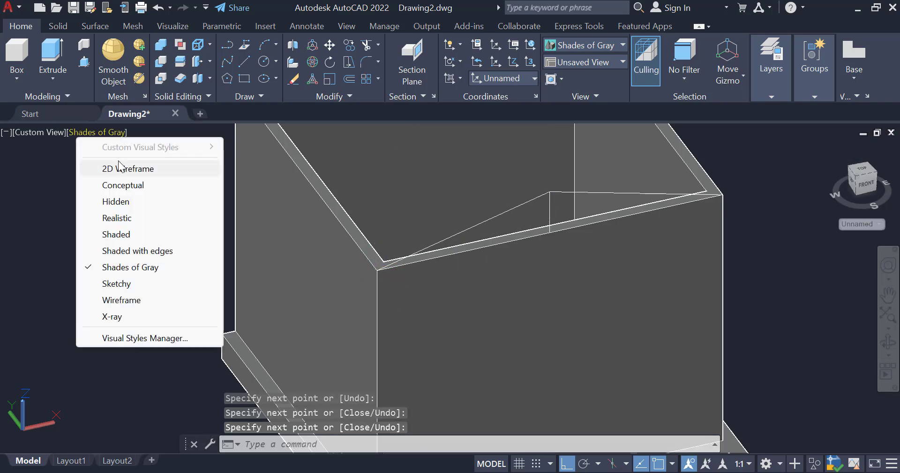
{"action": "left_click", "coordinate": [125, 168]}
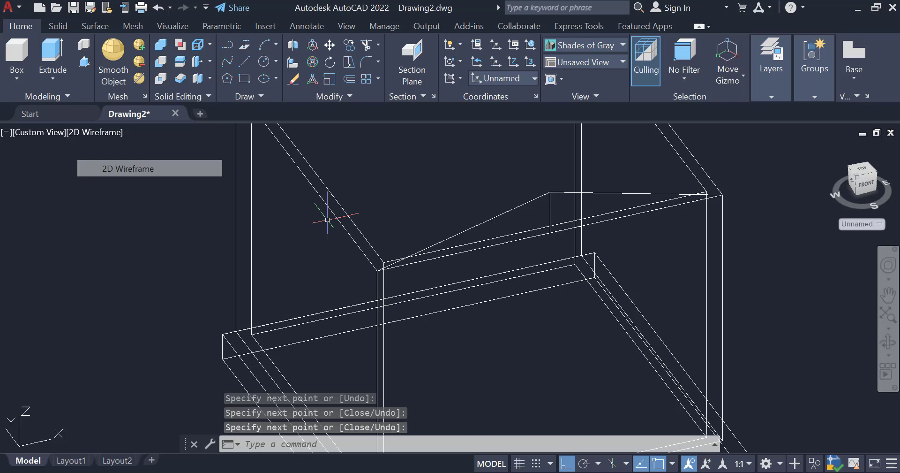
{"action": "left_click", "coordinate": [422, 260]}
{"action": "left_click", "coordinate": [436, 243]}
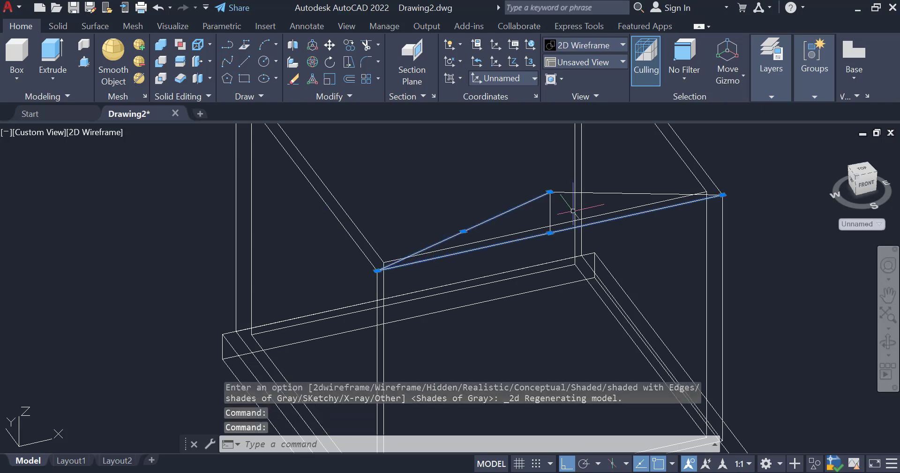
{"action": "left_click", "coordinate": [595, 192]}
{"action": "key", "text": "Return"}
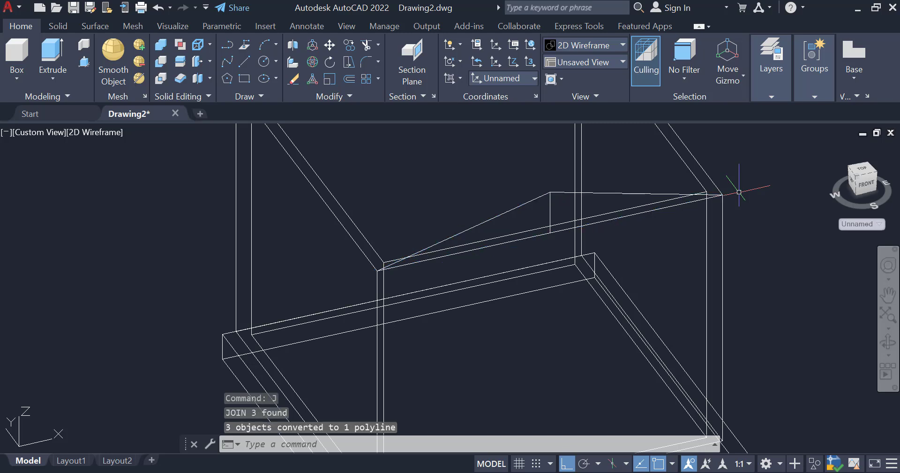
{"action": "left_click", "coordinate": [95, 134]}
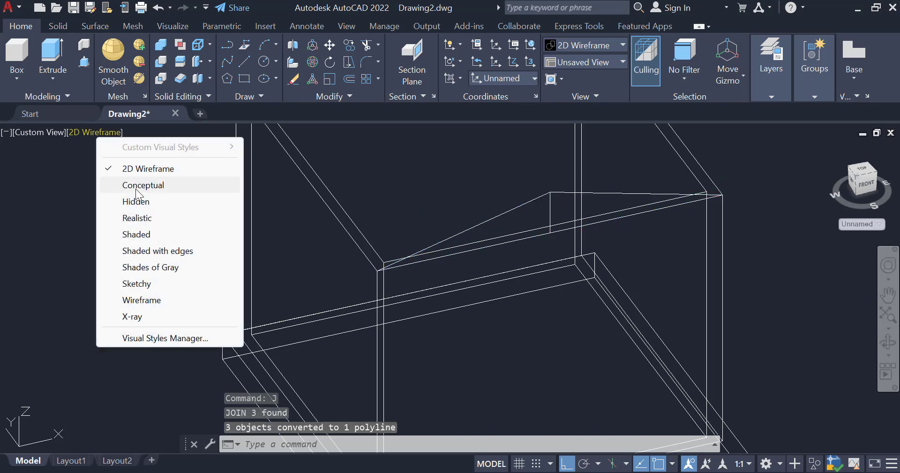
{"action": "left_click", "coordinate": [140, 267]}
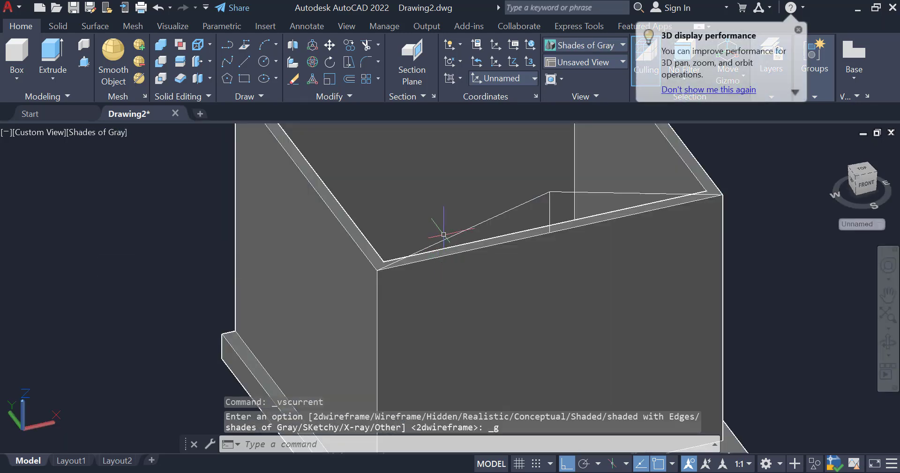
{"action": "left_click", "coordinate": [452, 235]}
{"action": "scroll", "coordinate": [643, 223], "scroll_direction": "down", "scroll_amount": 2}
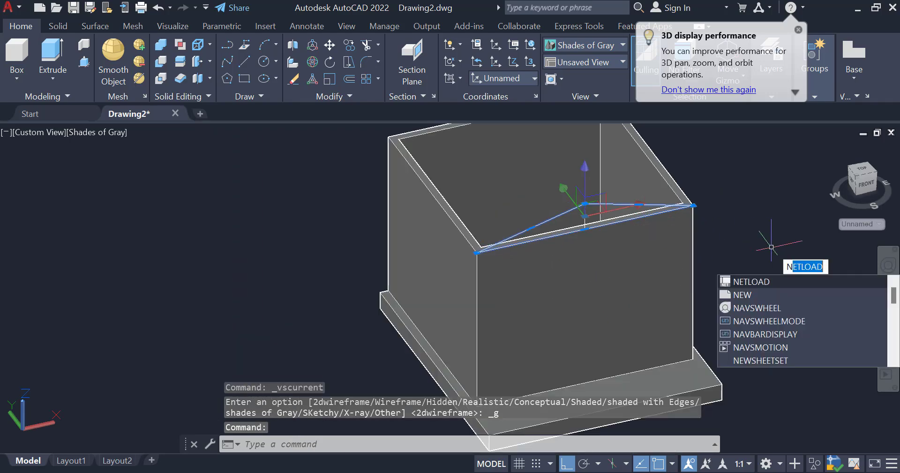
{"action": "key", "text": "Return"}
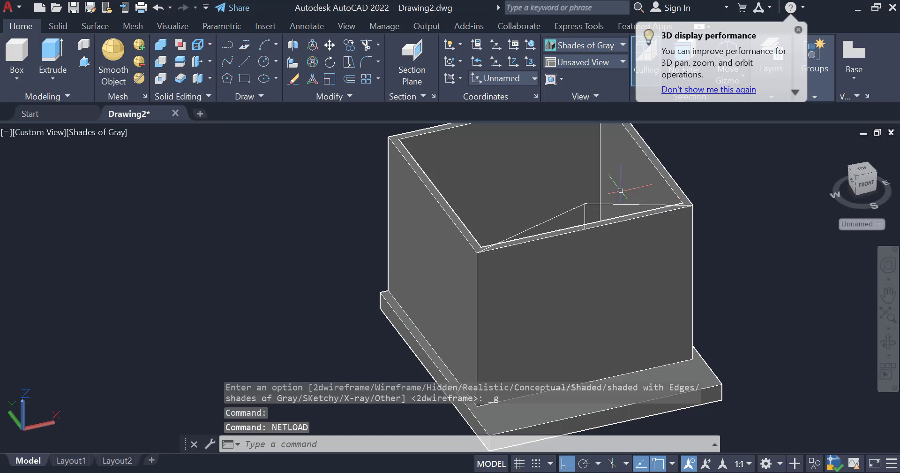
- Move the triangular polyline 18 inches outward from the front wall, and erase the vertical guide line
{"action": "left_click", "coordinate": [627, 208]}
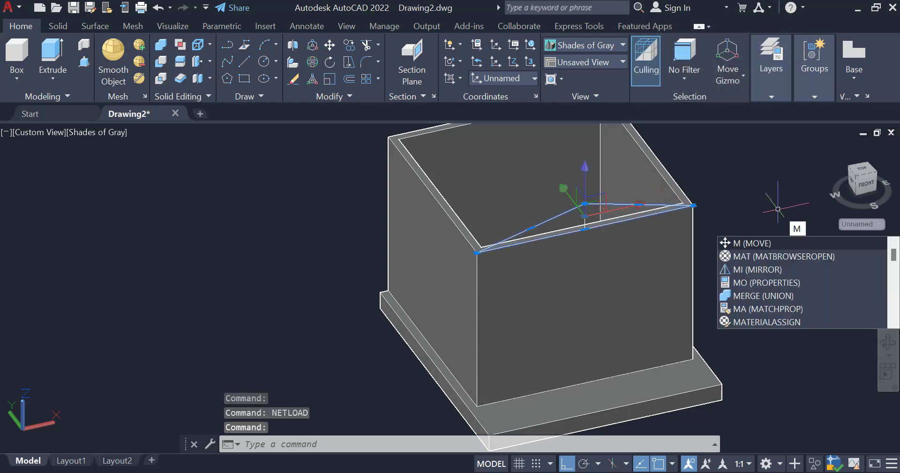
{"action": "key", "text": "Return"}
{"action": "left_click", "coordinate": [778, 209]}
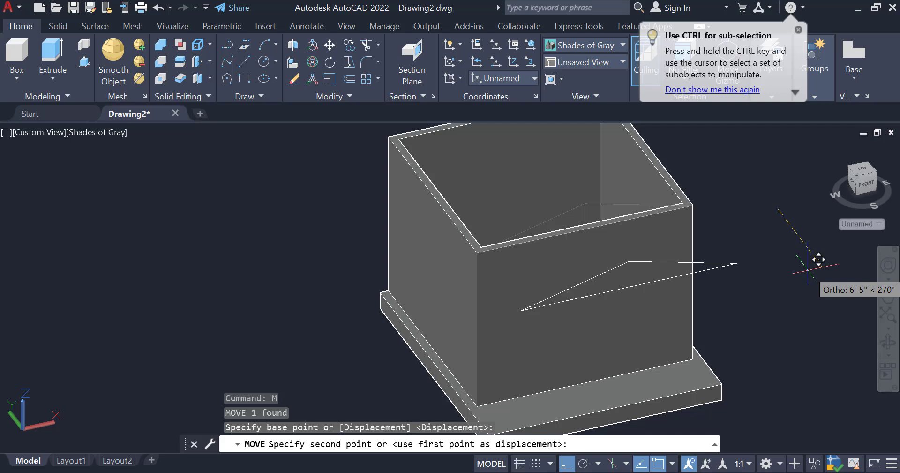
{"action": "type", "text": "18"}
{"action": "key", "text": "Return"}
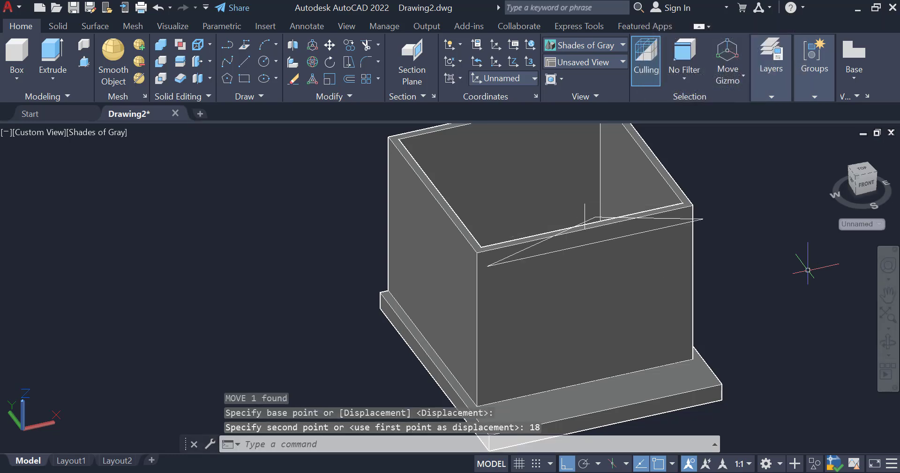
{"action": "scroll", "coordinate": [574, 263], "scroll_direction": "up", "scroll_amount": 2}
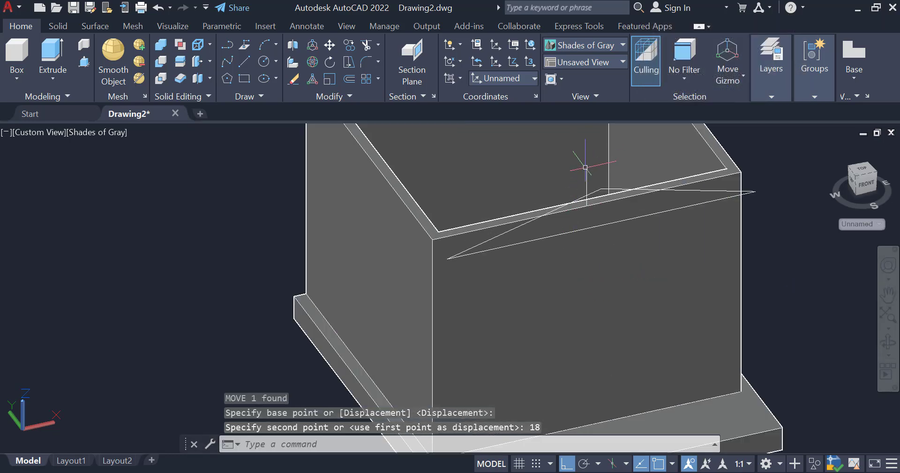
{"action": "key", "text": "Delete"}
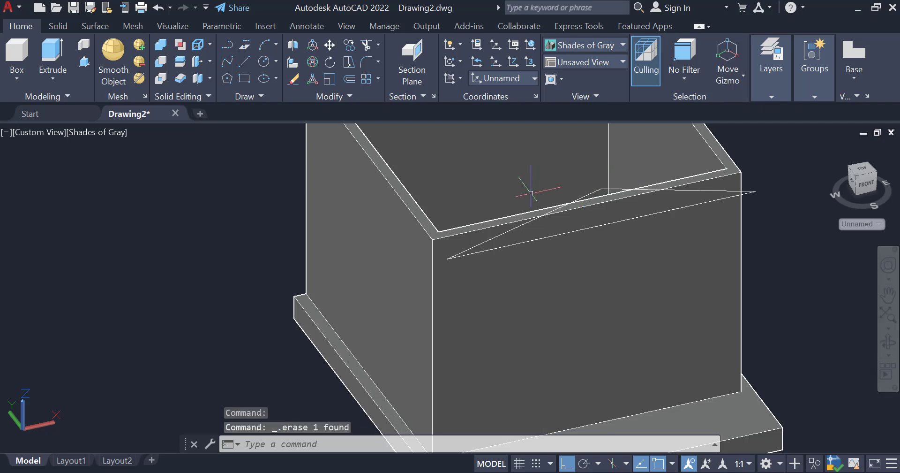
- Undo the last Presspull, erase and offset operations
{"action": "key", "text": "ctrl+z"}
{"action": "key", "text": "ctrl+z"}
{"action": "key", "text": "ctrl+z"}
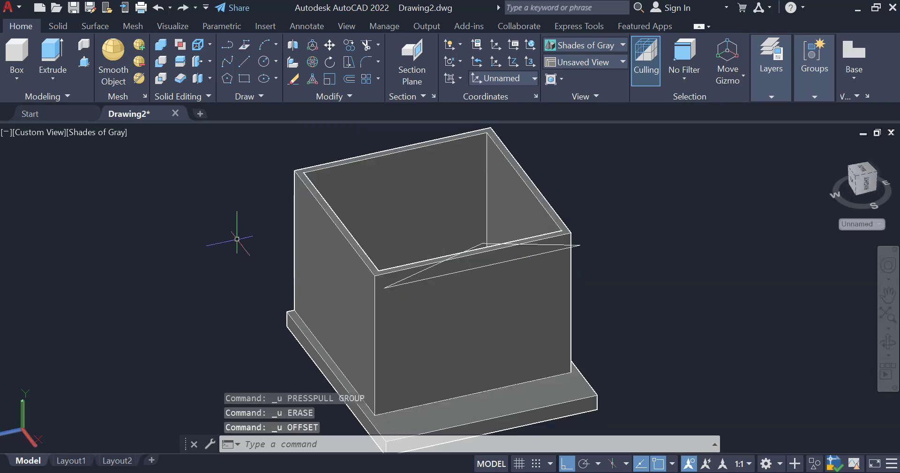
- Offset the triangular outline outward by 2 inches, and erase the original inner triangle
{"action": "type", "text": "o"}
{"action": "key", "text": "Return"}
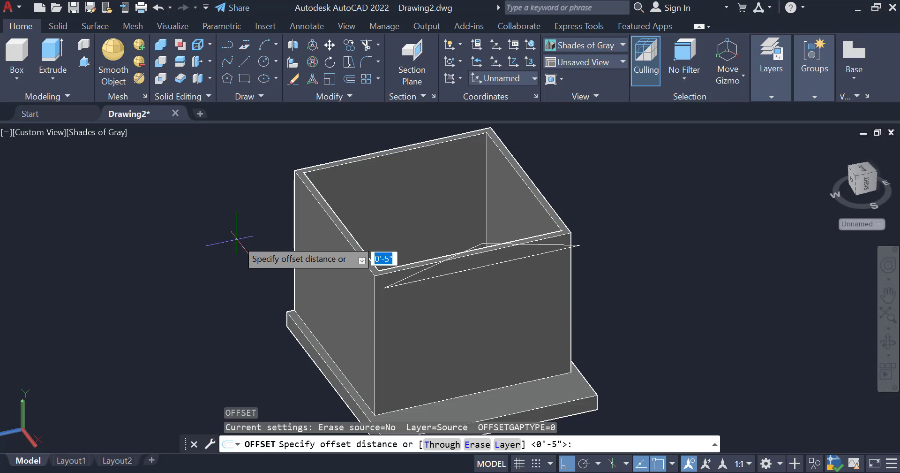
{"action": "key", "text": "Return"}
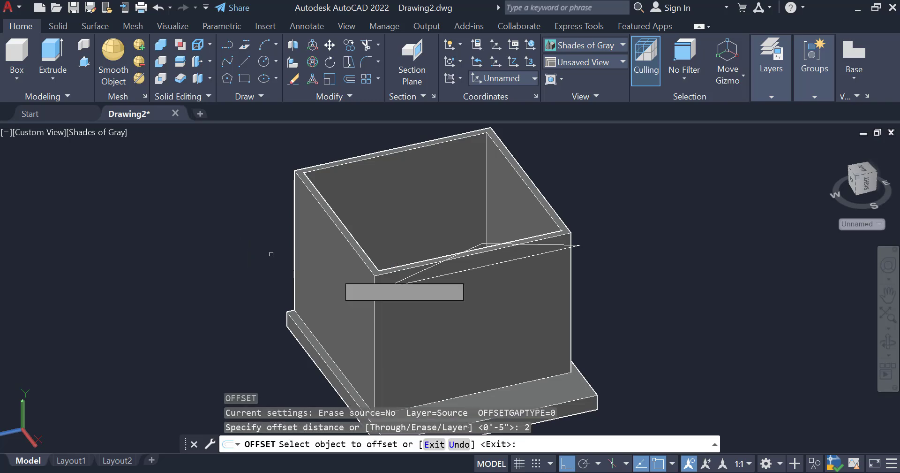
{"action": "scroll", "coordinate": [439, 268], "scroll_direction": "up", "scroll_amount": 3}
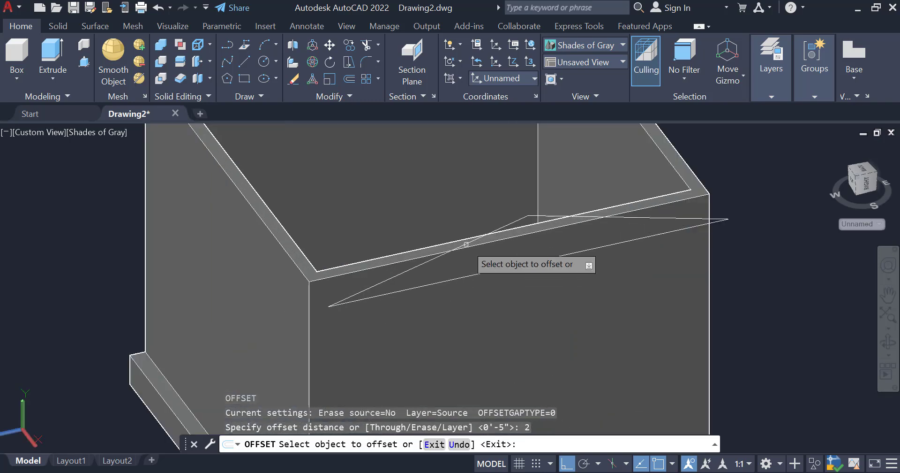
{"action": "left_click", "coordinate": [466, 244]}
{"action": "left_click", "coordinate": [462, 207]}
{"action": "key", "text": "Escape"}
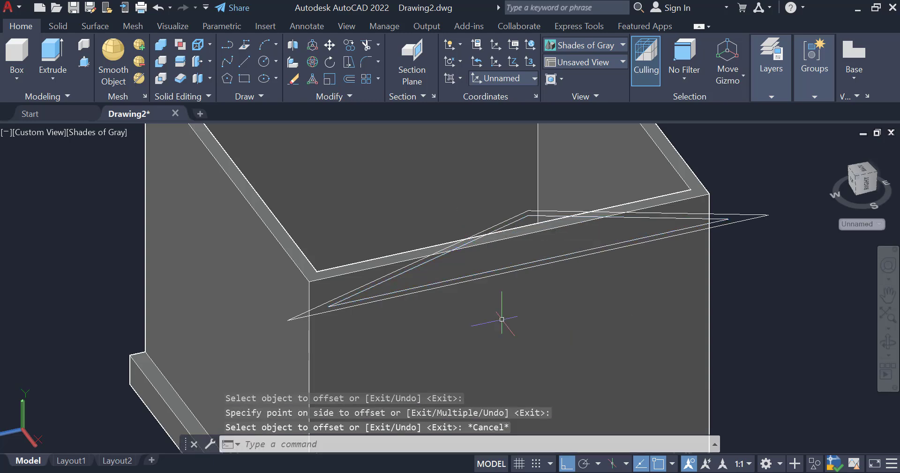
{"action": "left_click", "coordinate": [346, 302]}
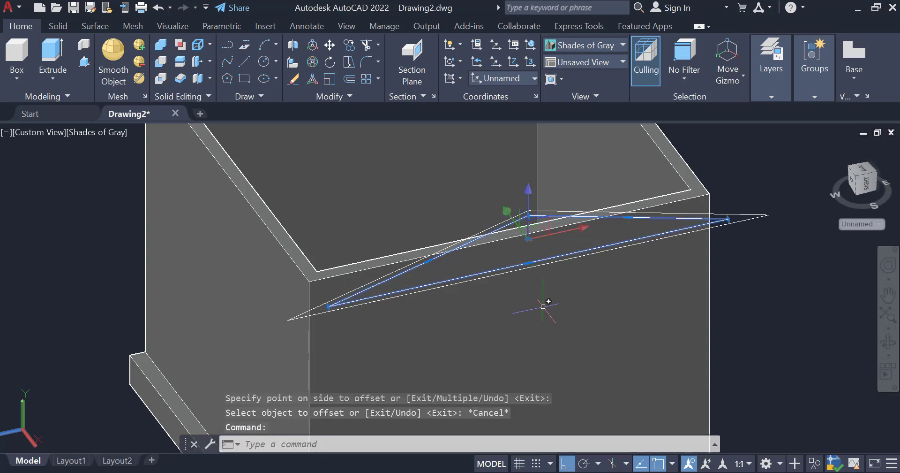
{"action": "key", "text": "Escape"}
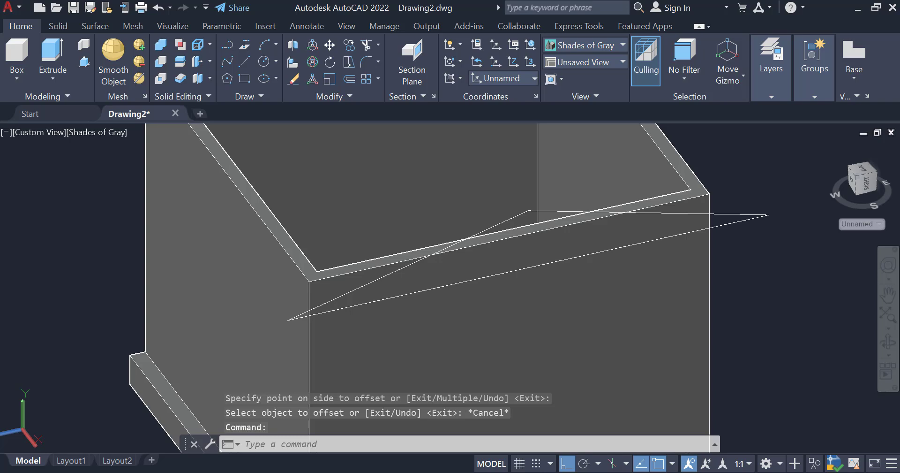
- Presspull the enlarged triangle back over the walls and past the rear wall to form a solid gable roof
{"action": "left_click", "coordinate": [84, 63]}
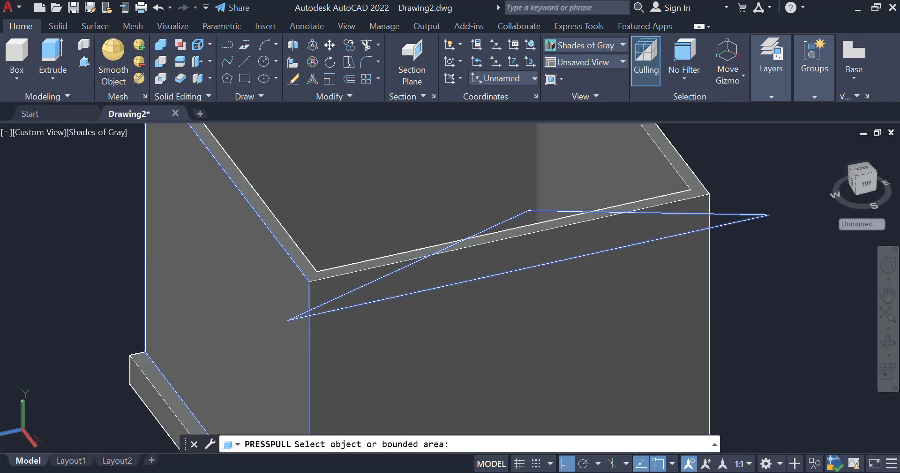
{"action": "left_click", "coordinate": [529, 229]}
{"action": "scroll", "coordinate": [339, 281], "scroll_direction": "down", "scroll_amount": 4}
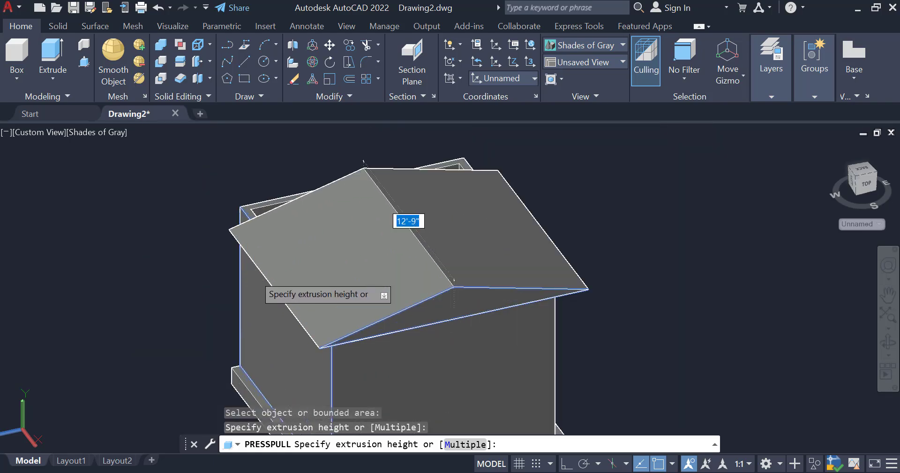
{"action": "scroll", "coordinate": [202, 253], "scroll_direction": "up", "scroll_amount": 4}
{"action": "scroll", "coordinate": [235, 261], "scroll_direction": "down", "scroll_amount": 3}
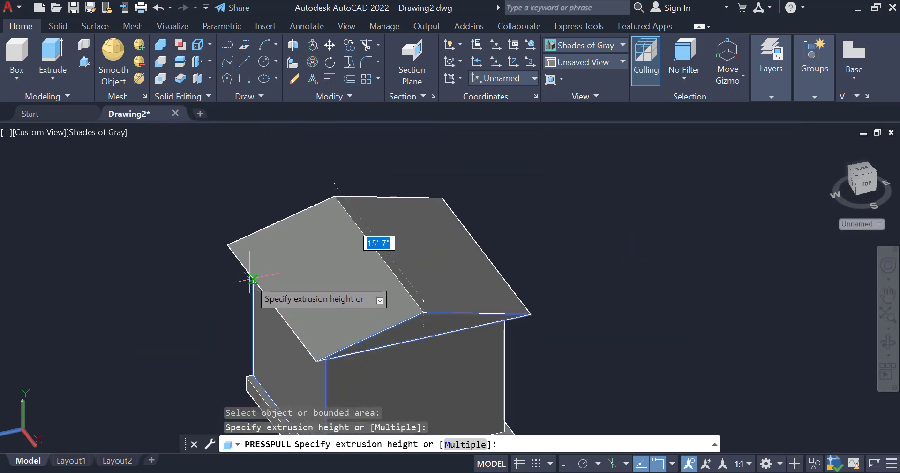
{"action": "scroll", "coordinate": [243, 259], "scroll_direction": "up", "scroll_amount": 3}
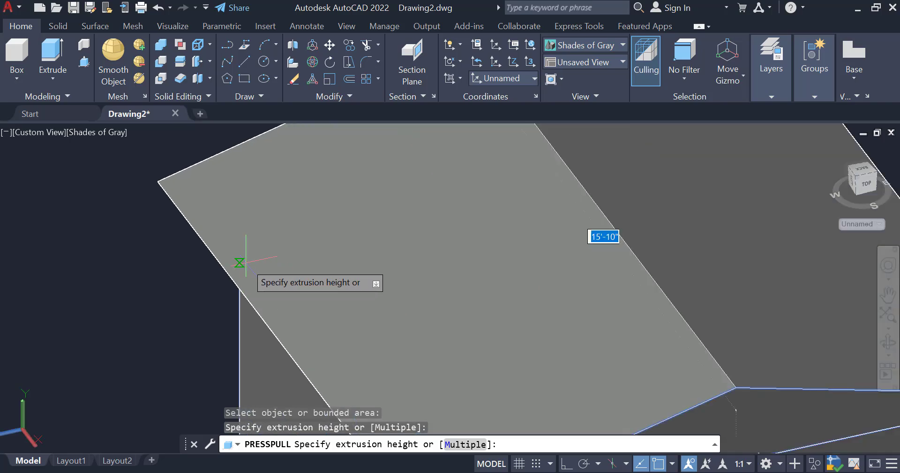
{"action": "left_click", "coordinate": [307, 273]}
{"action": "scroll", "coordinate": [307, 272], "scroll_direction": "down", "scroll_amount": 5}
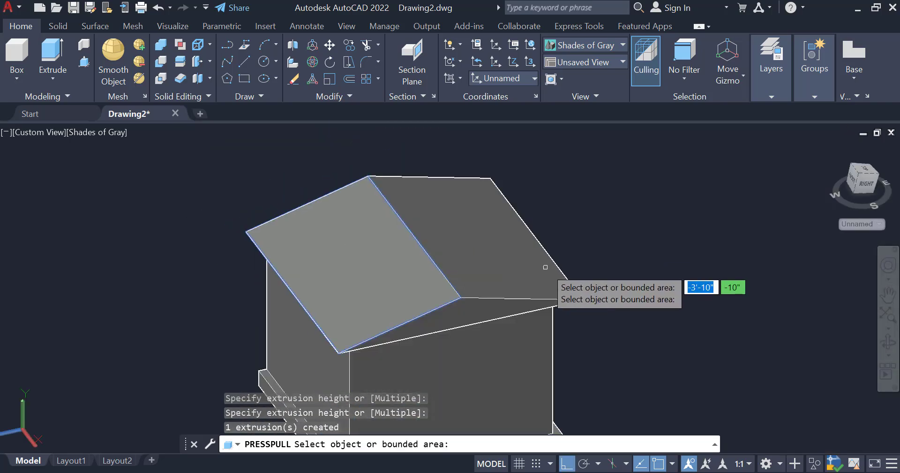
- Presspull the roof's gable face that sits flush with the end wall outward by 12 inches to form an overhang
{"action": "key", "text": "Return"}
{"action": "middle_click_drag", "start_coordinate": [506, 316], "coordinate": [594, 283], "text": "shift"}
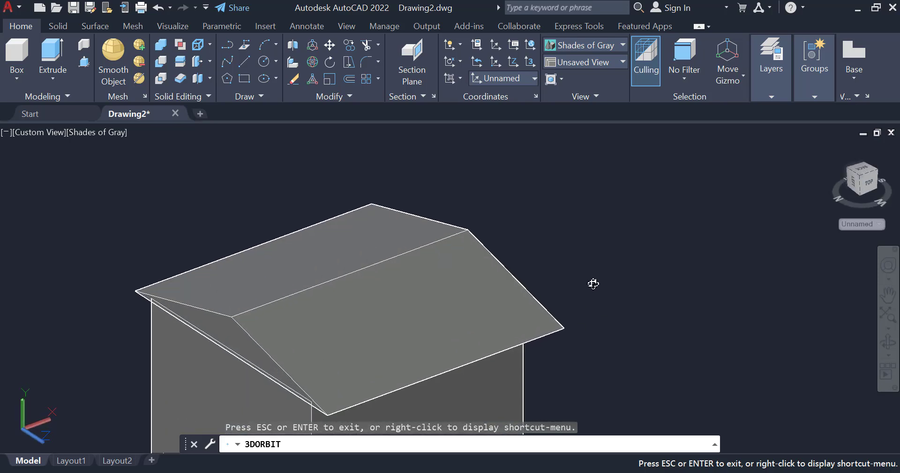
{"action": "left_click", "coordinate": [85, 64]}
{"action": "left_click", "coordinate": [226, 335]}
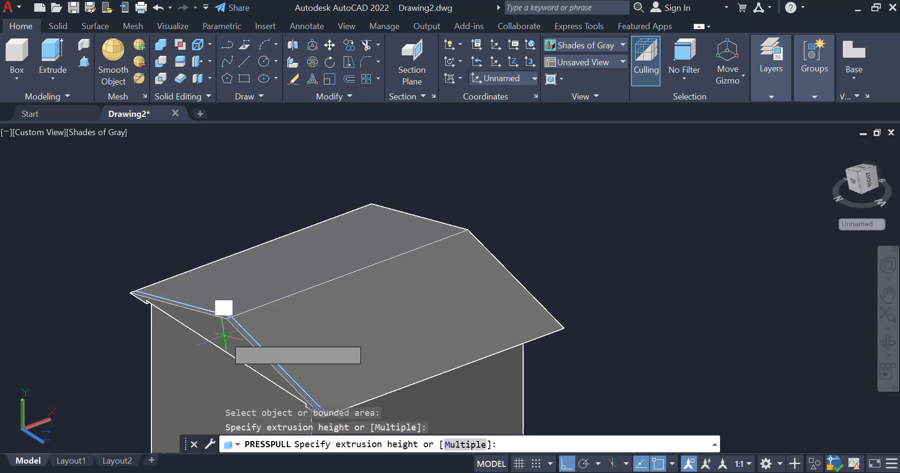
{"action": "type", "text": "12"}
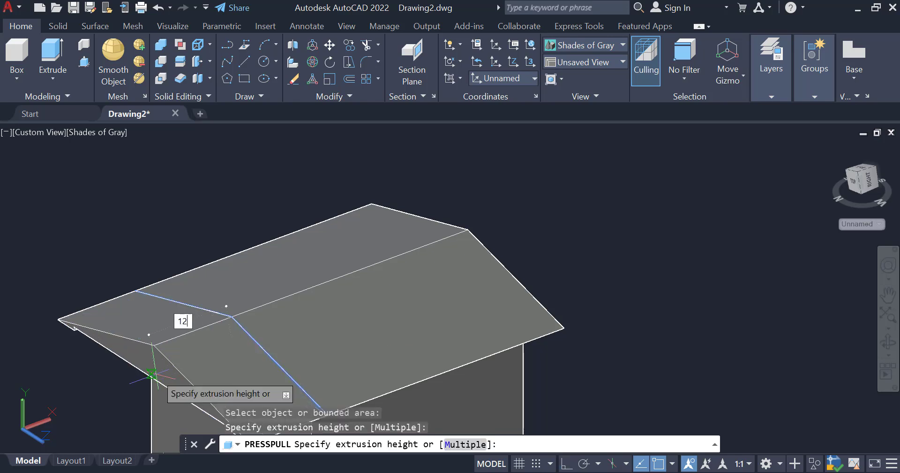
{"action": "key", "text": "Return"}
{"action": "key", "text": "Return"}
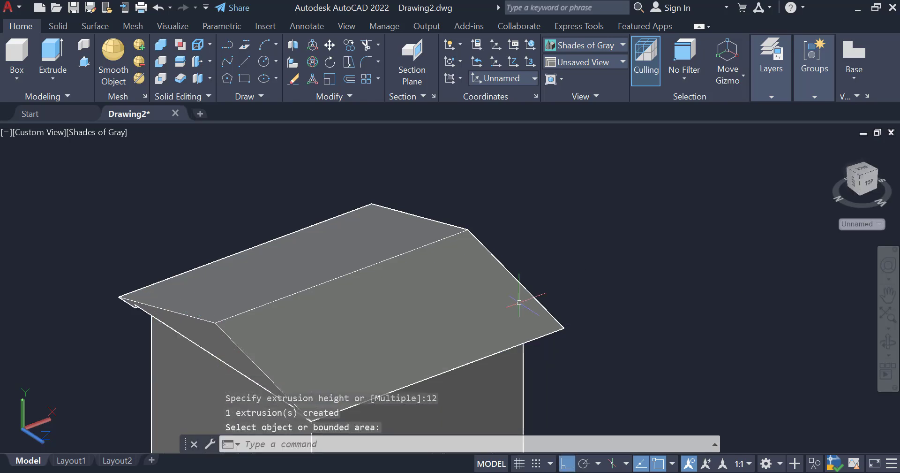
- Draw a tall door rectangle on the gable-end wall, with its lower edge on the base slab
{"action": "left_click", "coordinate": [892, 349]}
{"action": "left_click_drag", "start_coordinate": [559, 337], "coordinate": [551, 354]}
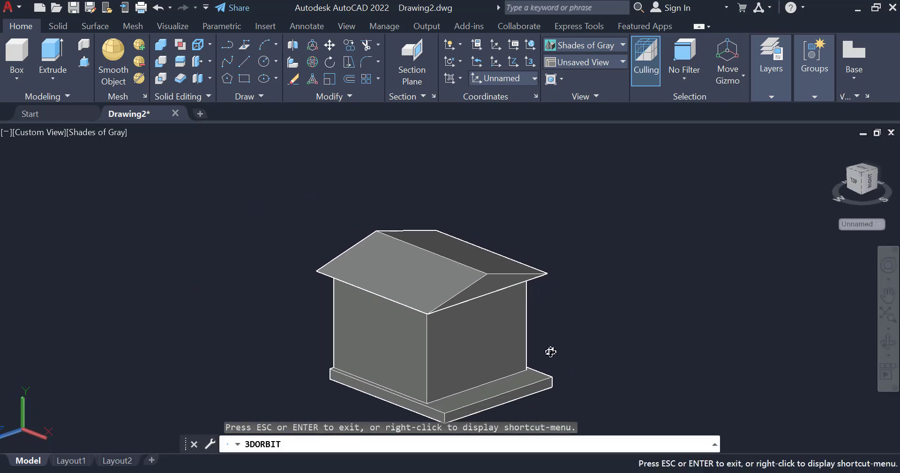
{"action": "key", "text": "Escape"}
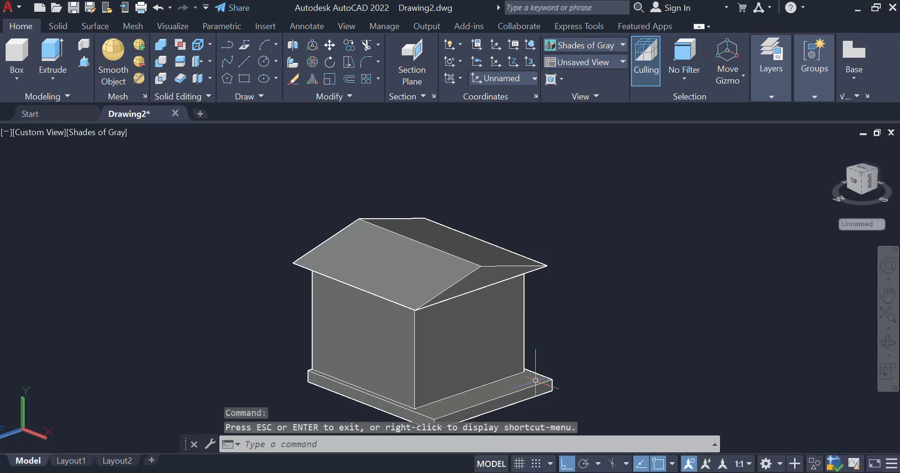
{"action": "left_click", "coordinate": [244, 78]}
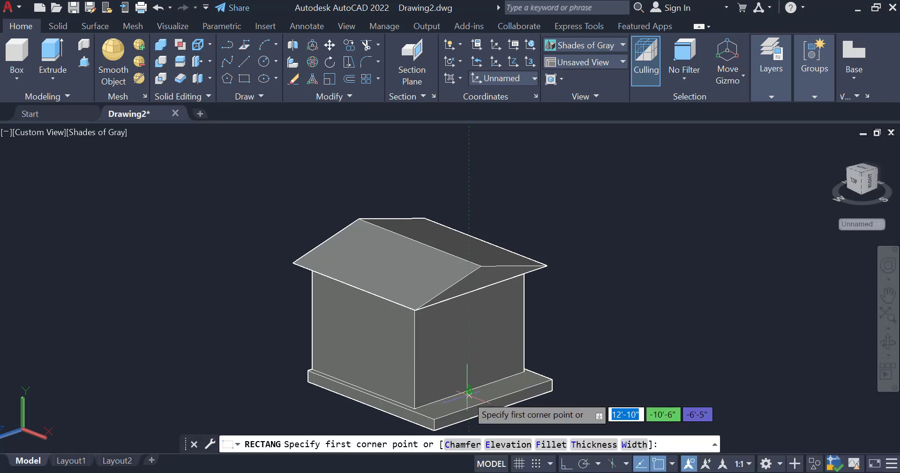
{"action": "scroll", "coordinate": [467, 394], "scroll_direction": "up", "scroll_amount": 4}
{"action": "left_click", "coordinate": [447, 293]}
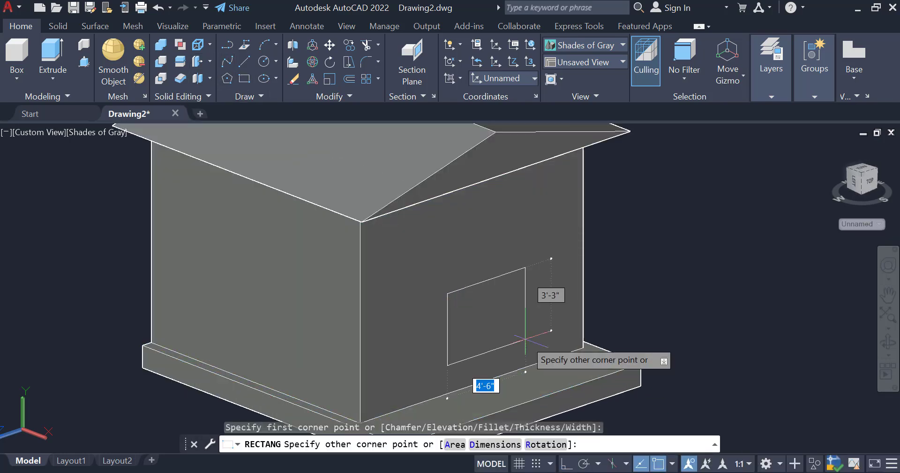
{"action": "left_click", "coordinate": [496, 376]}
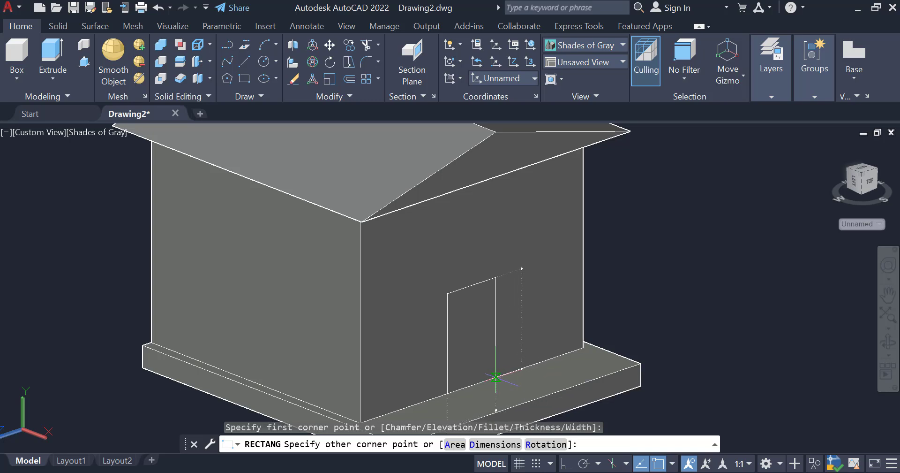
- Presspull the door rectangle inward to cut a doorway through the gable-end wall
{"action": "left_click", "coordinate": [90, 63]}
{"action": "left_click", "coordinate": [460, 328]}
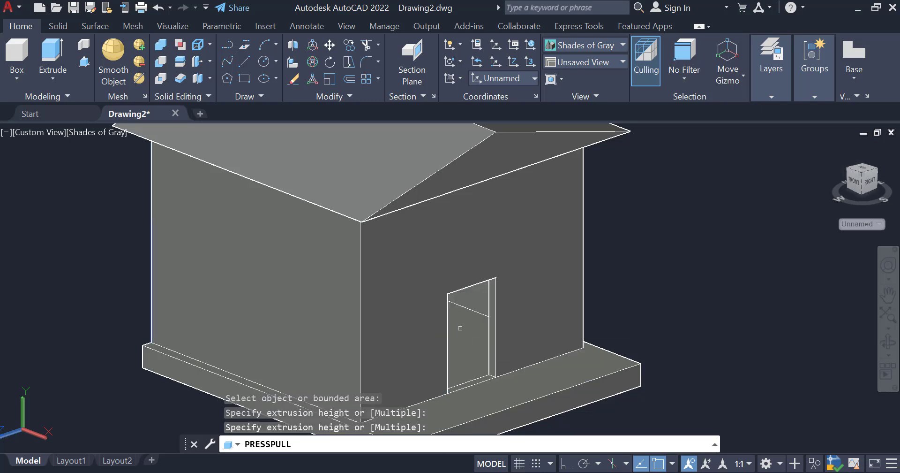
{"action": "key", "text": "Return"}
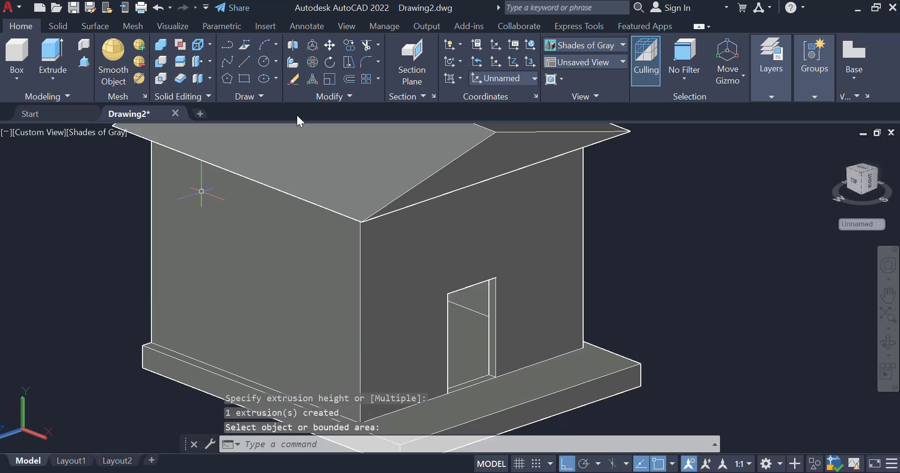
- Draw a window rectangle on the side wall below the roof slope, and Presspull it inward to cut the window opening
{"action": "left_click", "coordinate": [244, 78]}
{"action": "left_click", "coordinate": [213, 268]}
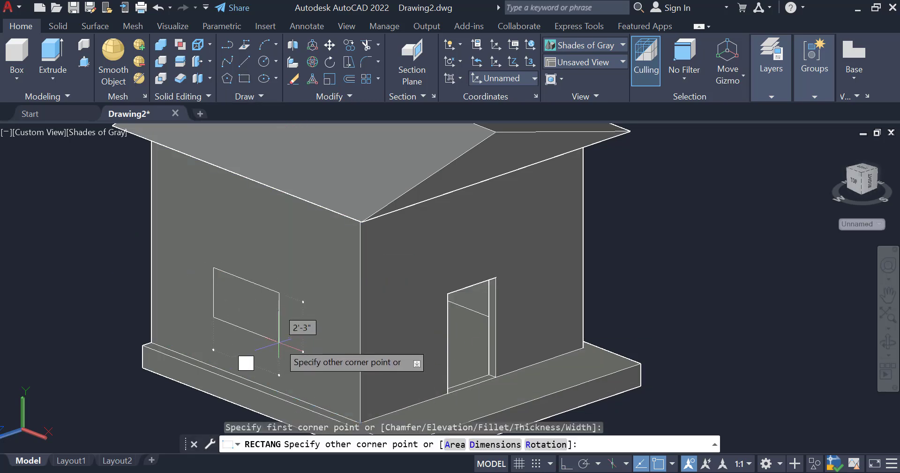
{"action": "left_click", "coordinate": [286, 363]}
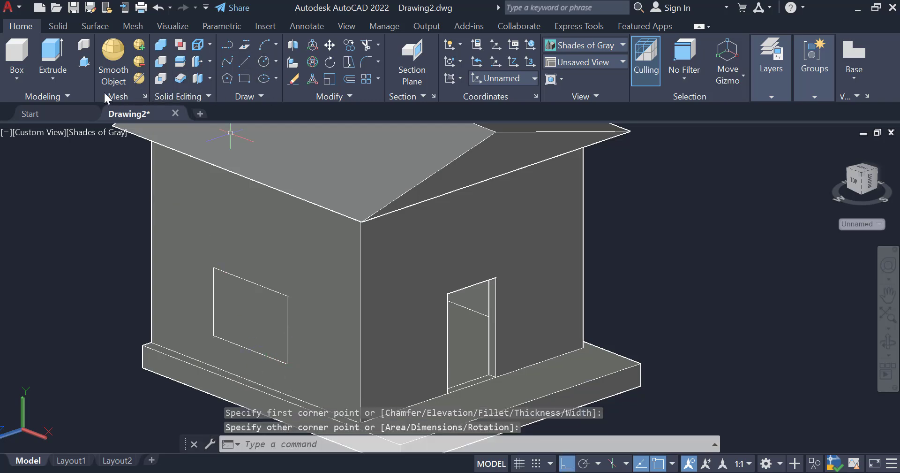
{"action": "left_click", "coordinate": [84, 63]}
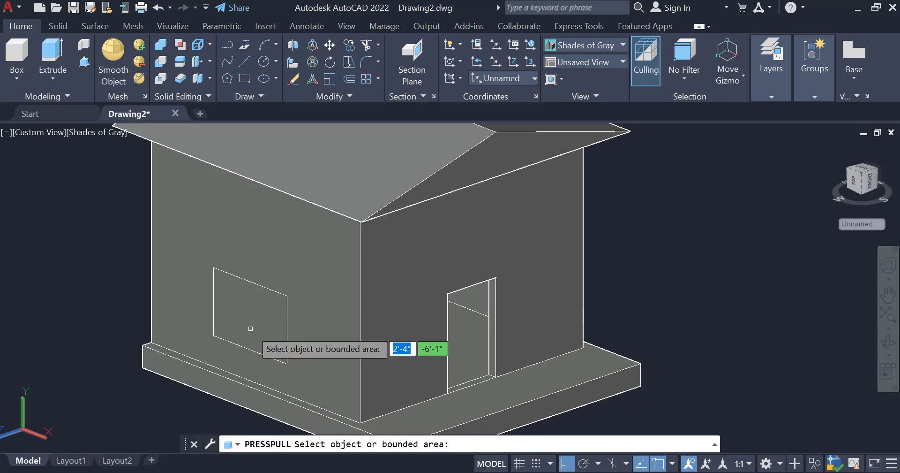
{"action": "left_click", "coordinate": [281, 313]}
{"action": "left_click", "coordinate": [286, 313]}
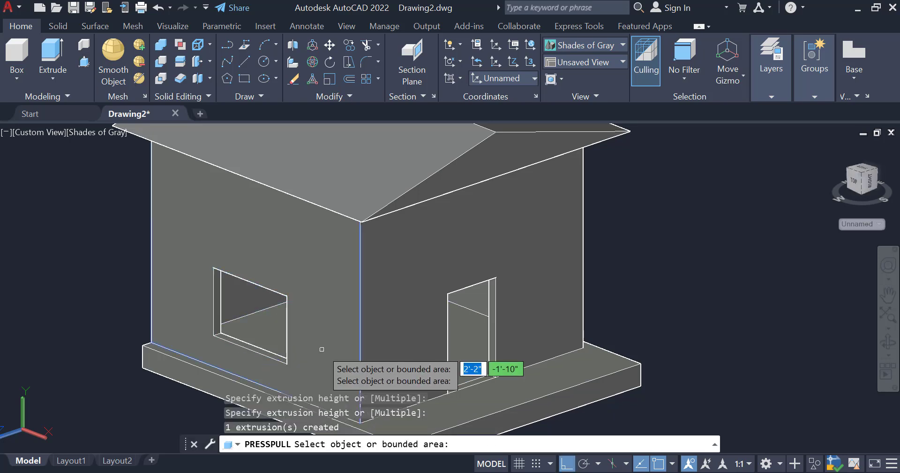